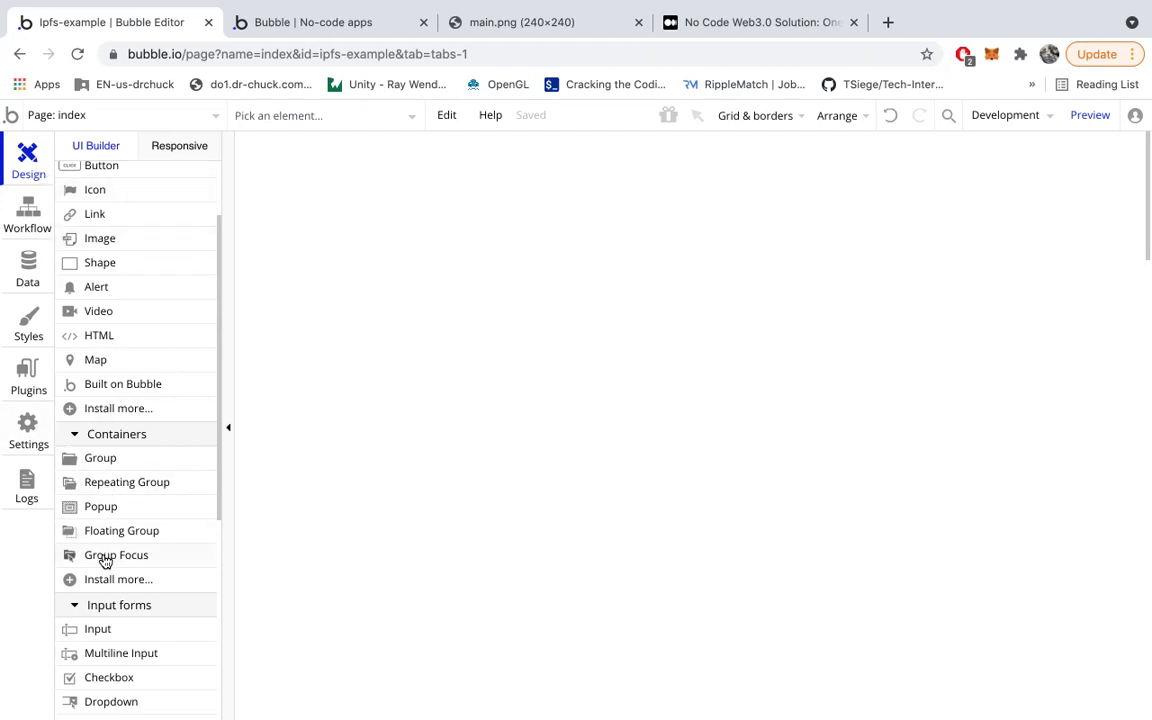
# - Add an Input element in the upper part of the page, then move and resize it into a wide single-line field
pyautogui.click(108, 633)
pyautogui.click(352, 300)
pyautogui.moveTo(509, 316); pyautogui.dragTo(473, 288)
pyautogui.moveTo(538, 371); pyautogui.dragTo(540, 287)
pyautogui.moveTo(782, 263); pyautogui.dragTo(628, 263)
# - Add a Button element just right of the input field, aligned with its top edge at about X 455, Y 120
pyautogui.scroll(1, 116, 211)
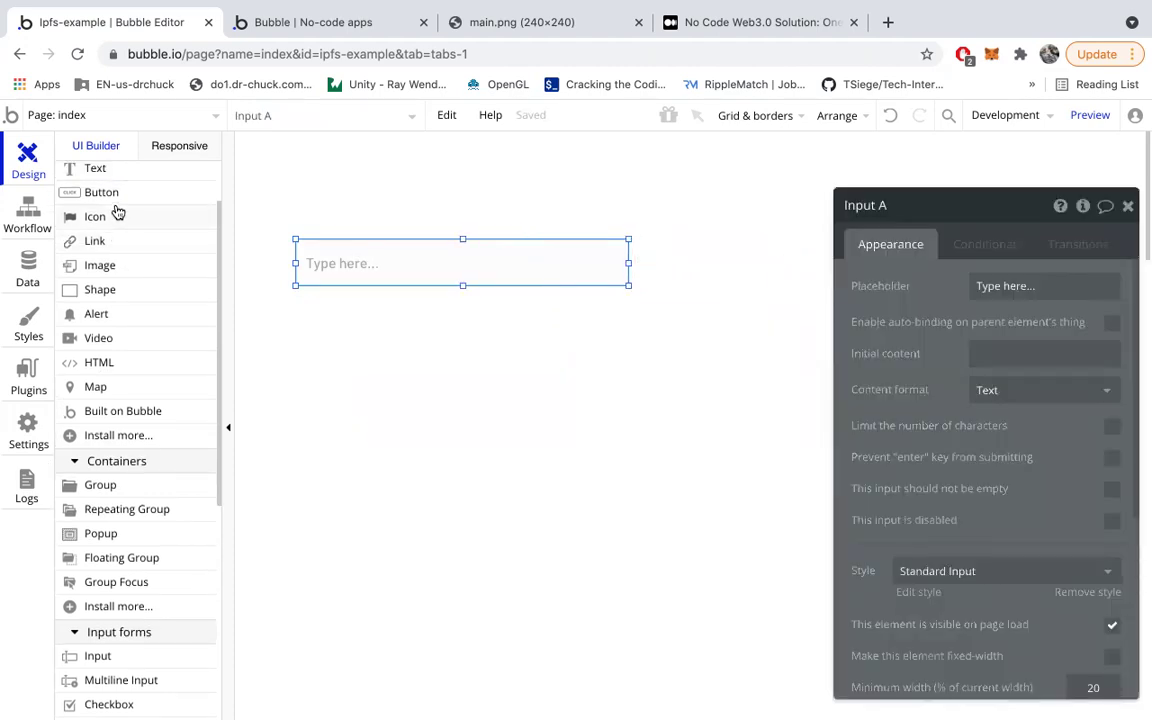
pyautogui.click(113, 191)
pyautogui.click(650, 257)
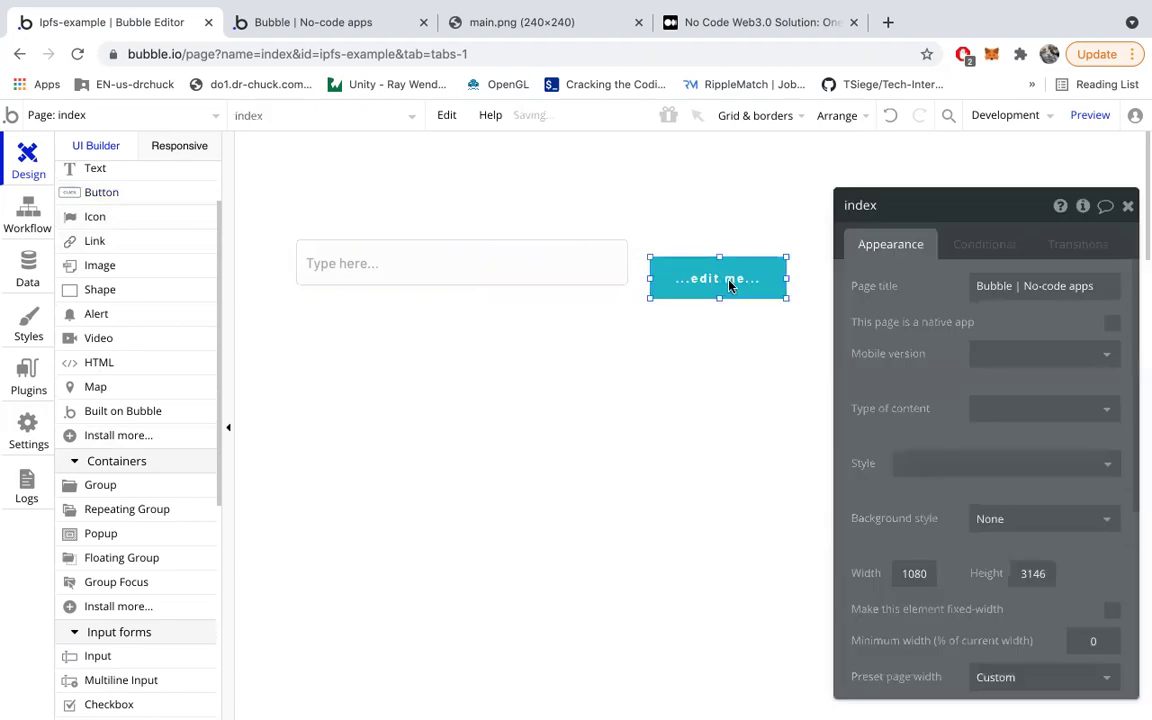
pyautogui.moveTo(684, 275); pyautogui.dragTo(711, 279)
# - Set the input field's placeholder to "Insert URL"
pyautogui.click(524, 274)
pyautogui.click(1007, 288)
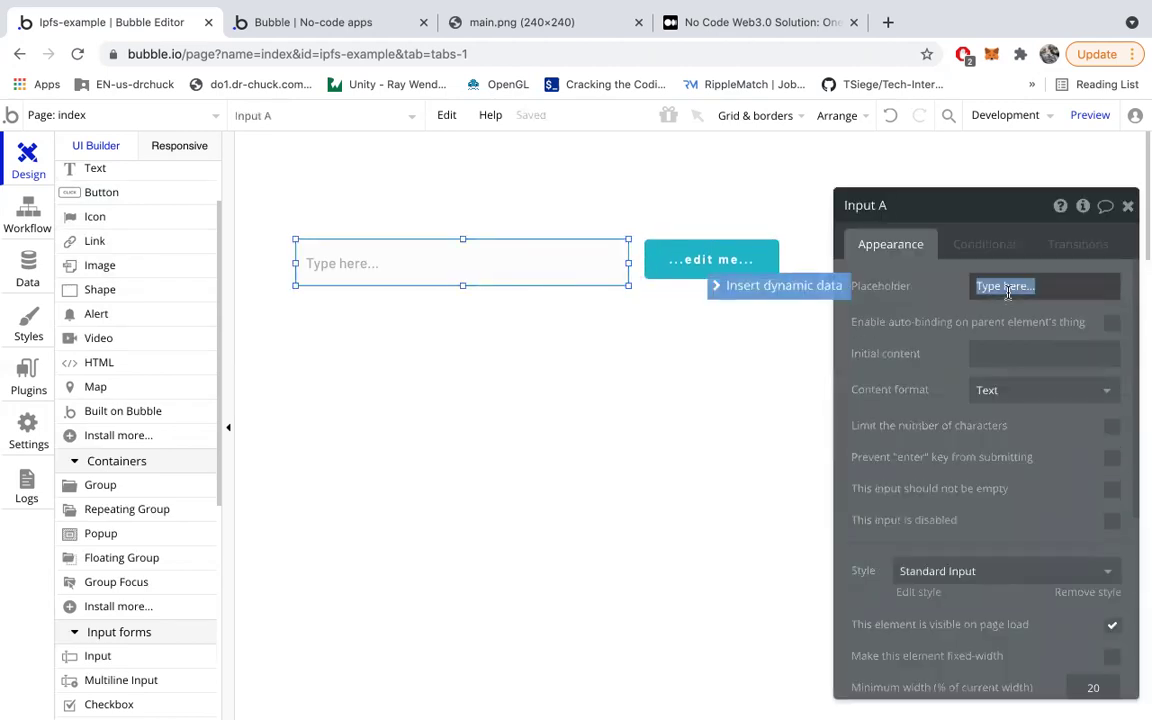
pyautogui.write('Insert URL')
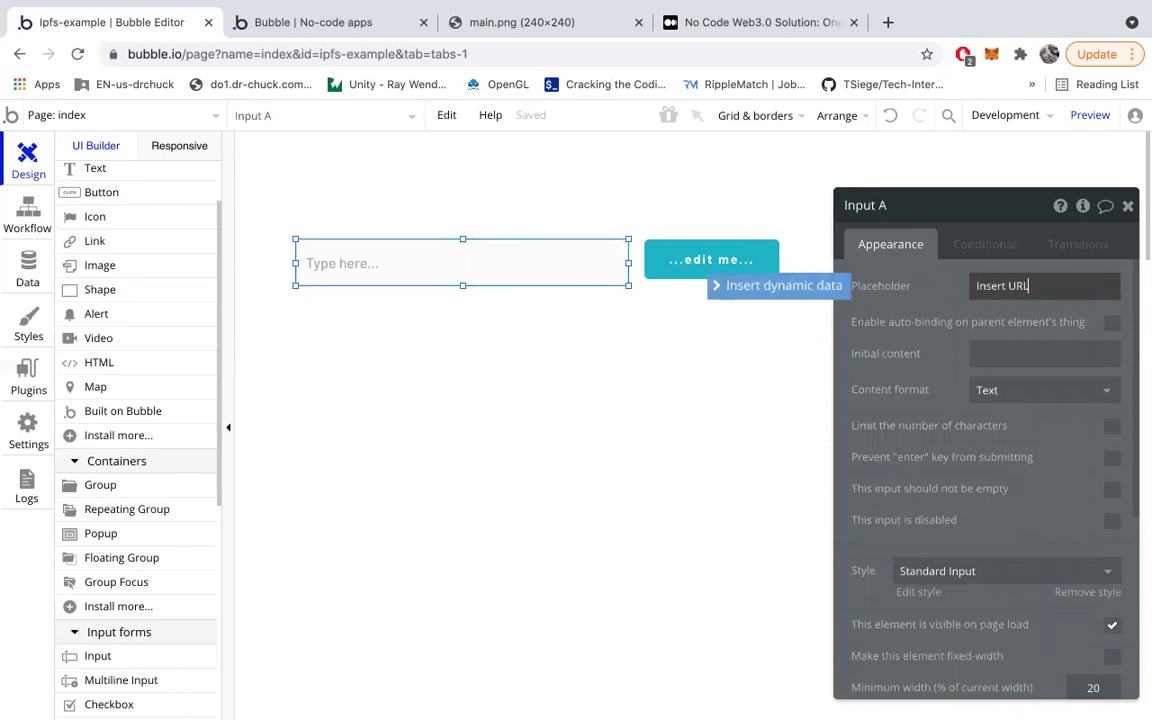
pyautogui.press('Return')
# - Change the button's label to "Upload"
pyautogui.click(690, 258)
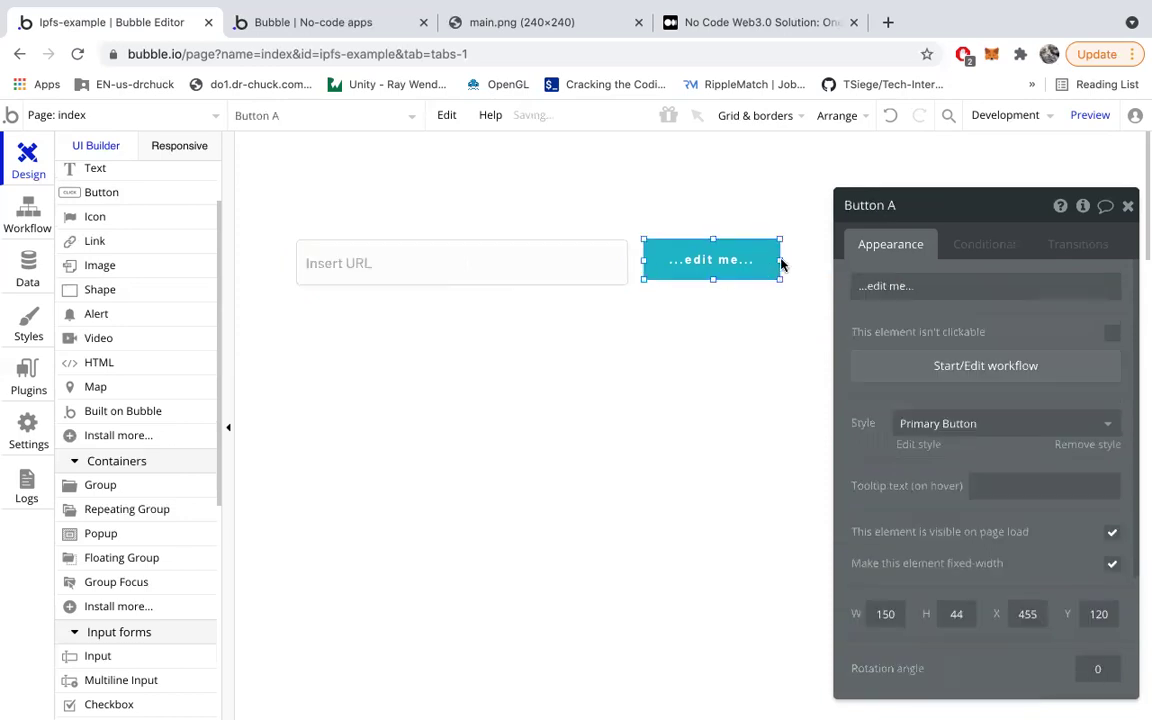
pyautogui.click(979, 287)
pyautogui.write('Upload')
pyautogui.click(632, 427)
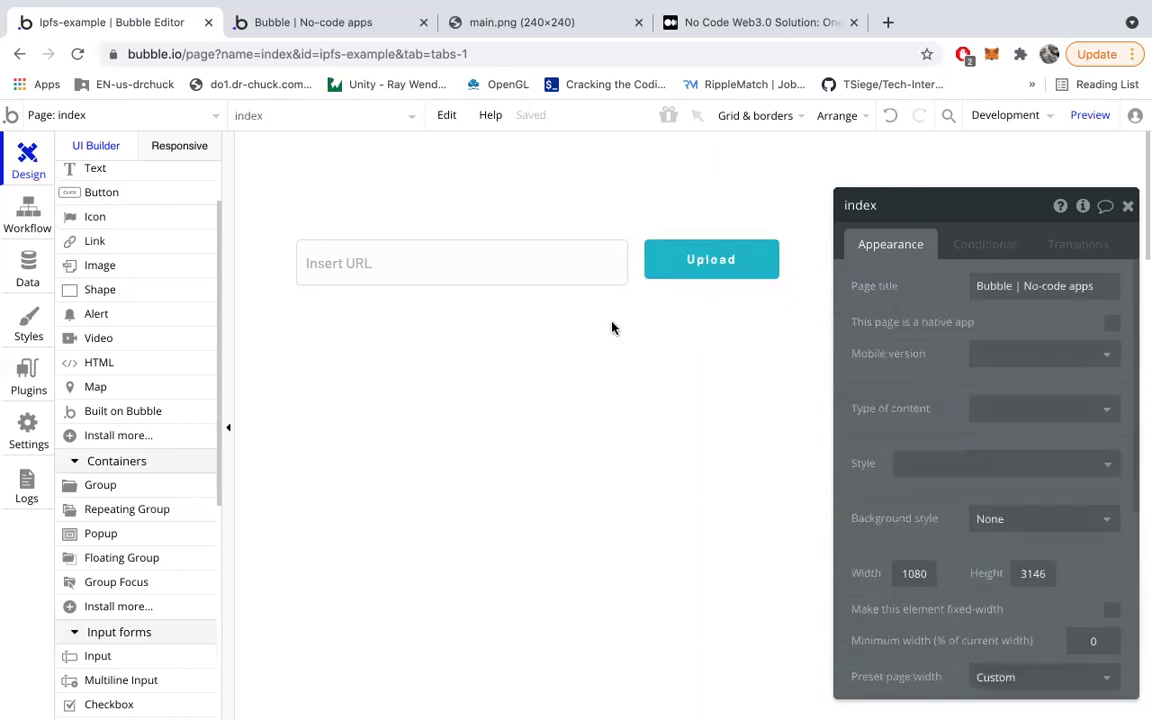
# - Search the available plugins for "ipfs" and install the IPFS Add from URI plugin
pyautogui.click(22, 376)
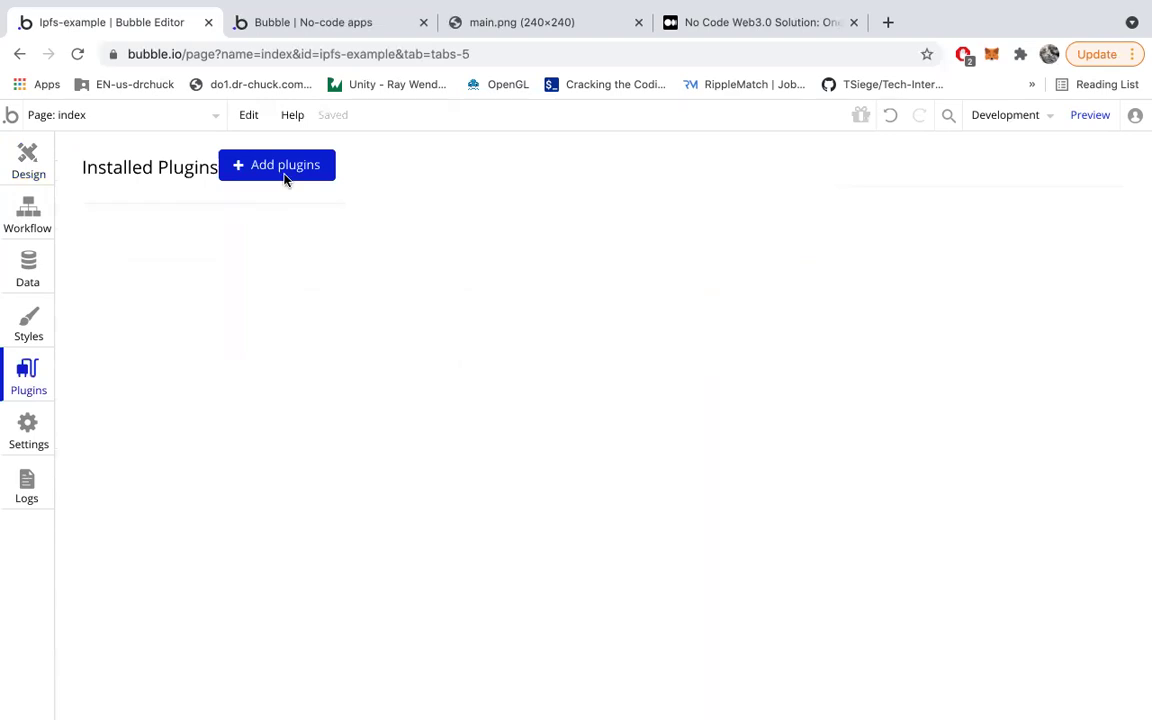
pyautogui.click(285, 177)
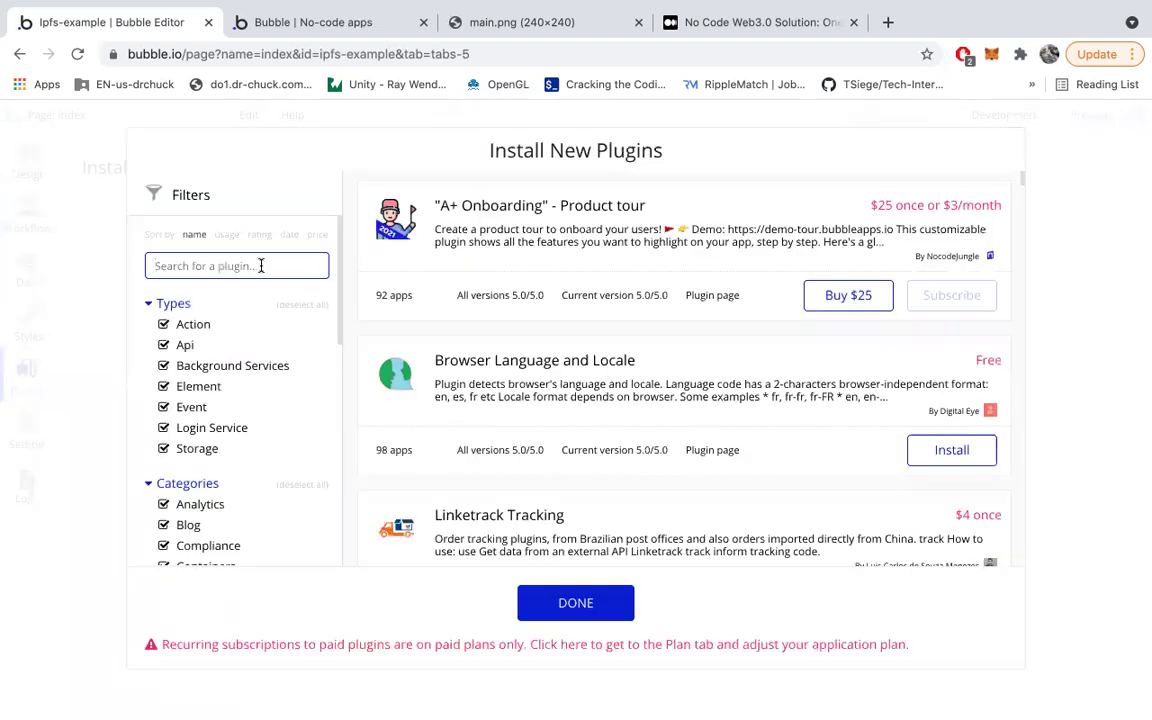
pyautogui.write('ipfs')
pyautogui.click(942, 297)
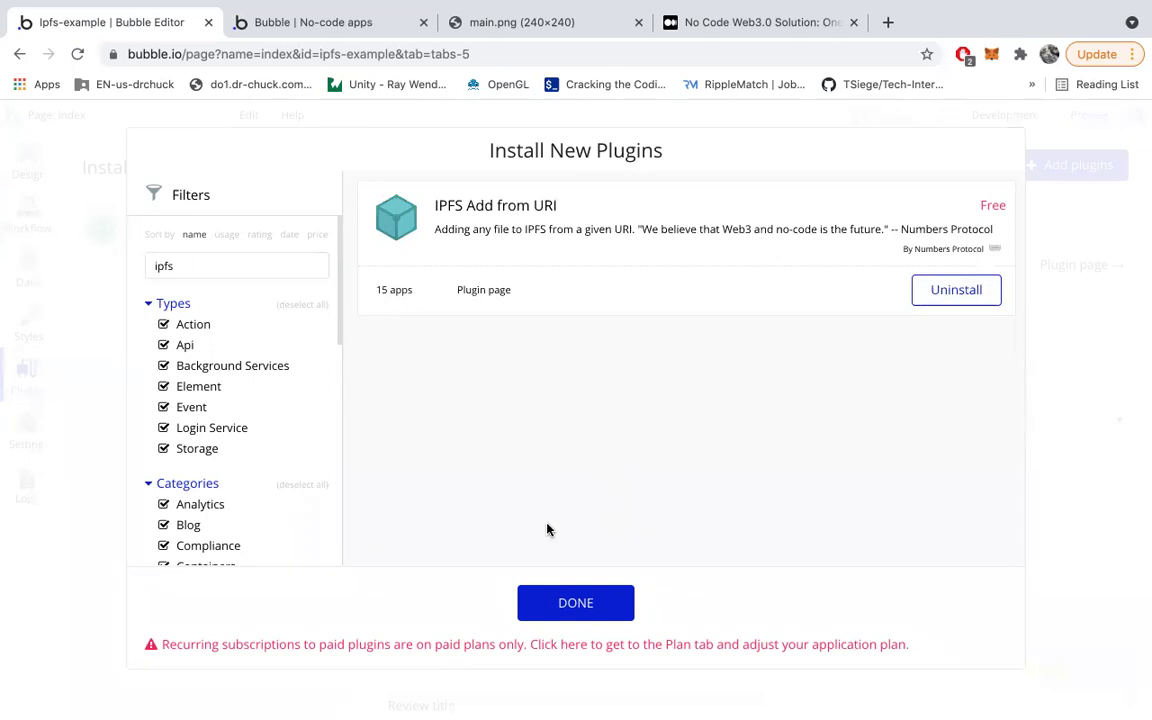
pyautogui.click(576, 602)
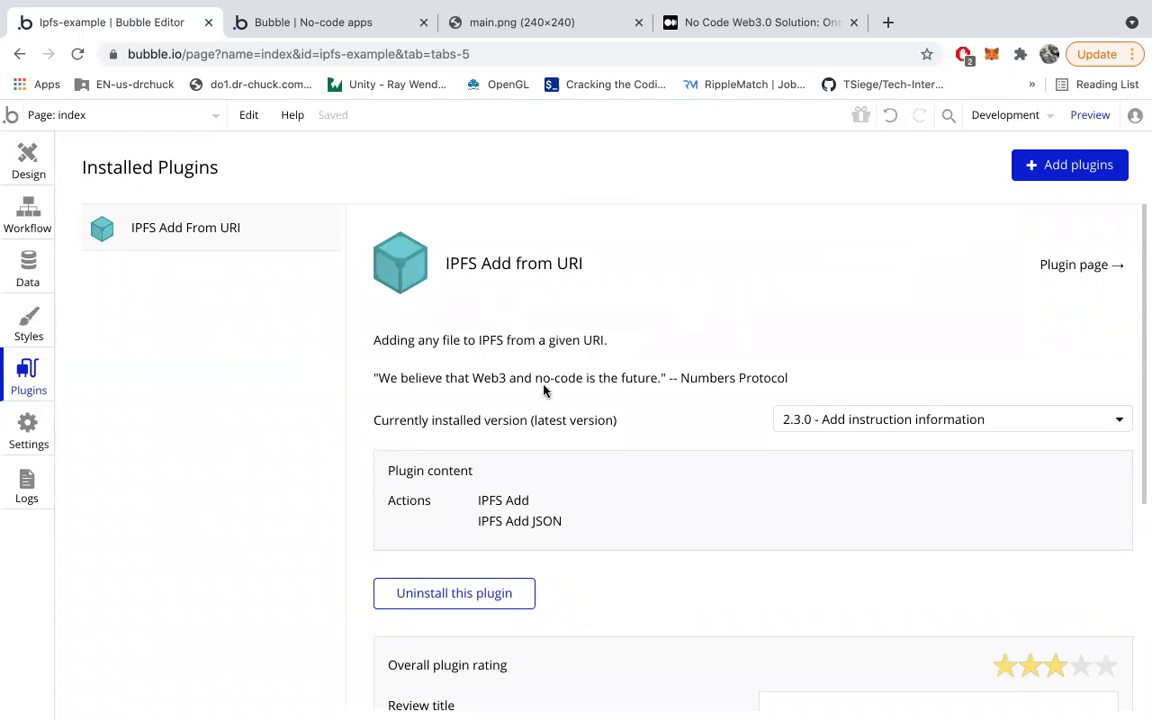
pyautogui.scroll(-2, 544, 390)
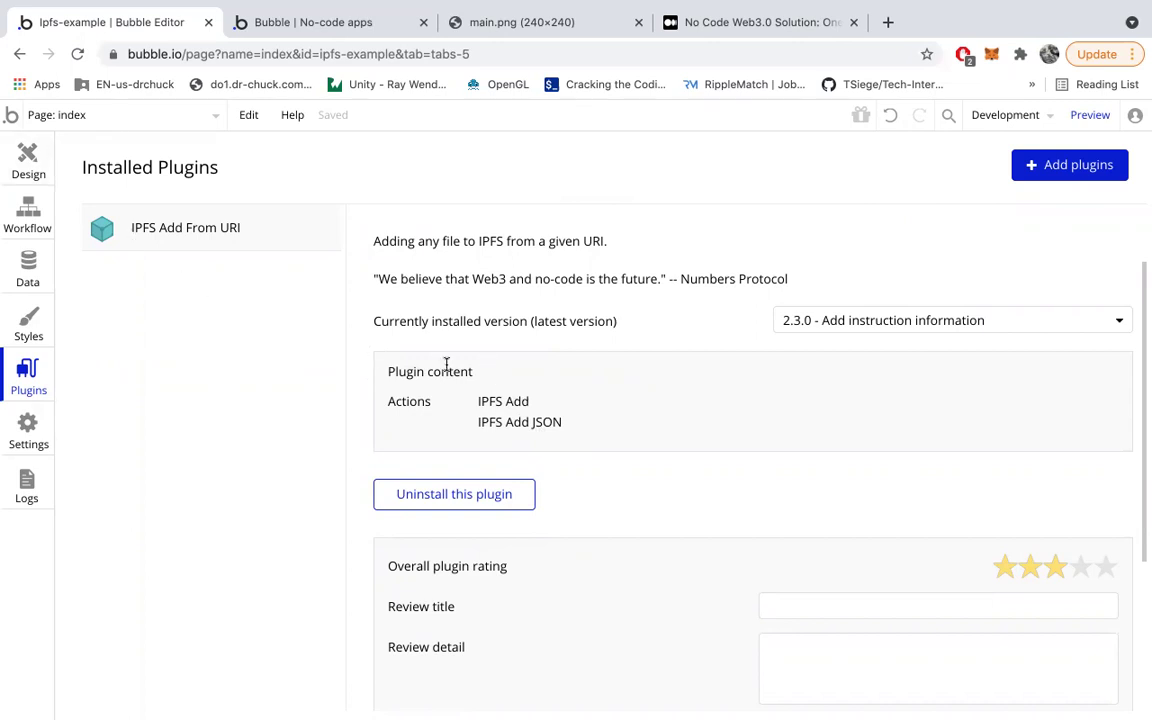
# - Create a workflow for when the Upload button is clicked and add the IPFS Add plugin action to it
pyautogui.click(25, 145)
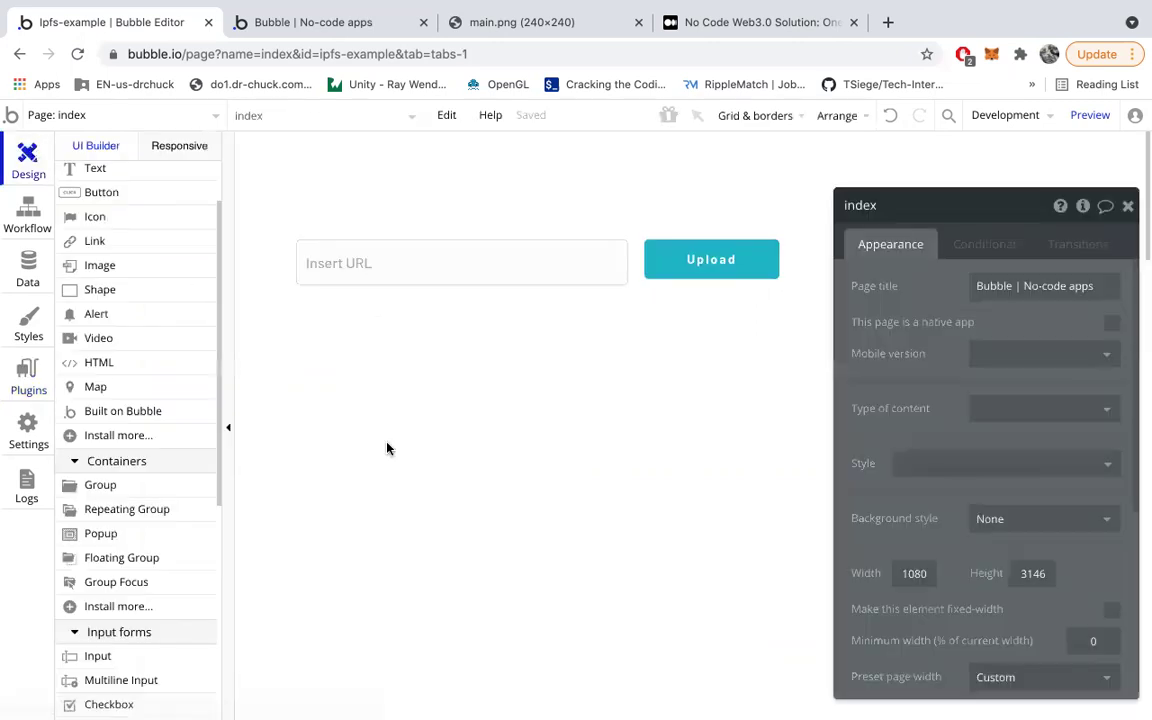
pyautogui.click(725, 272)
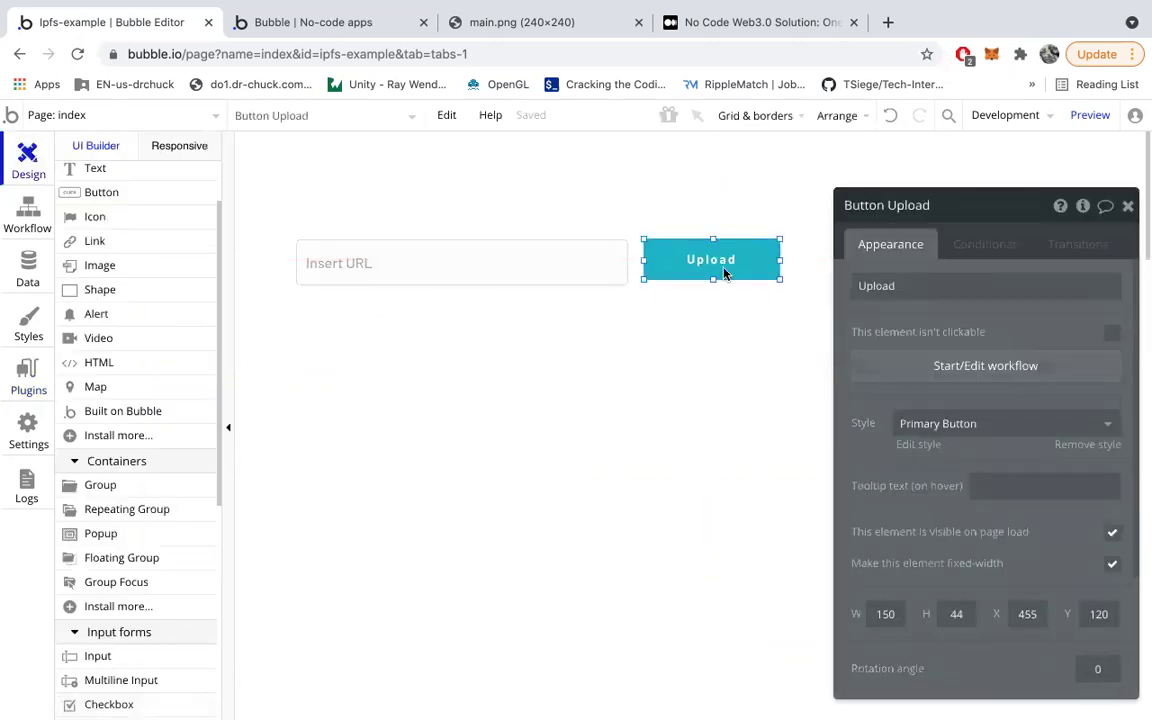
pyautogui.click(959, 376)
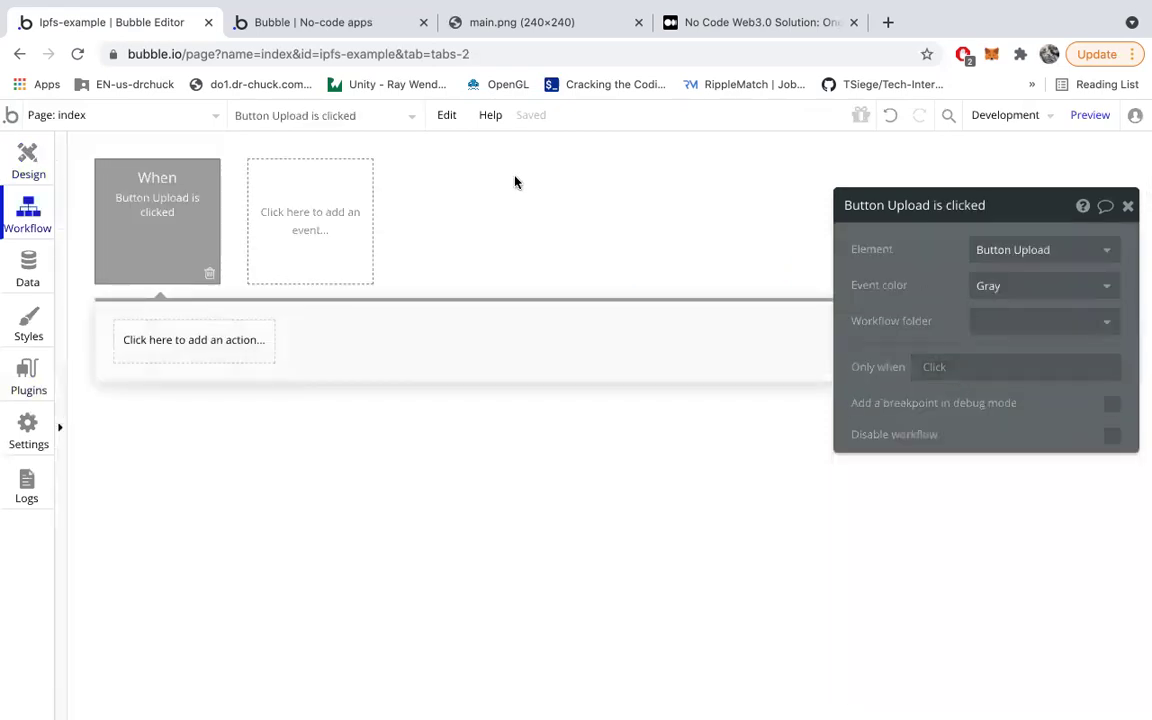
pyautogui.moveTo(131, 176)
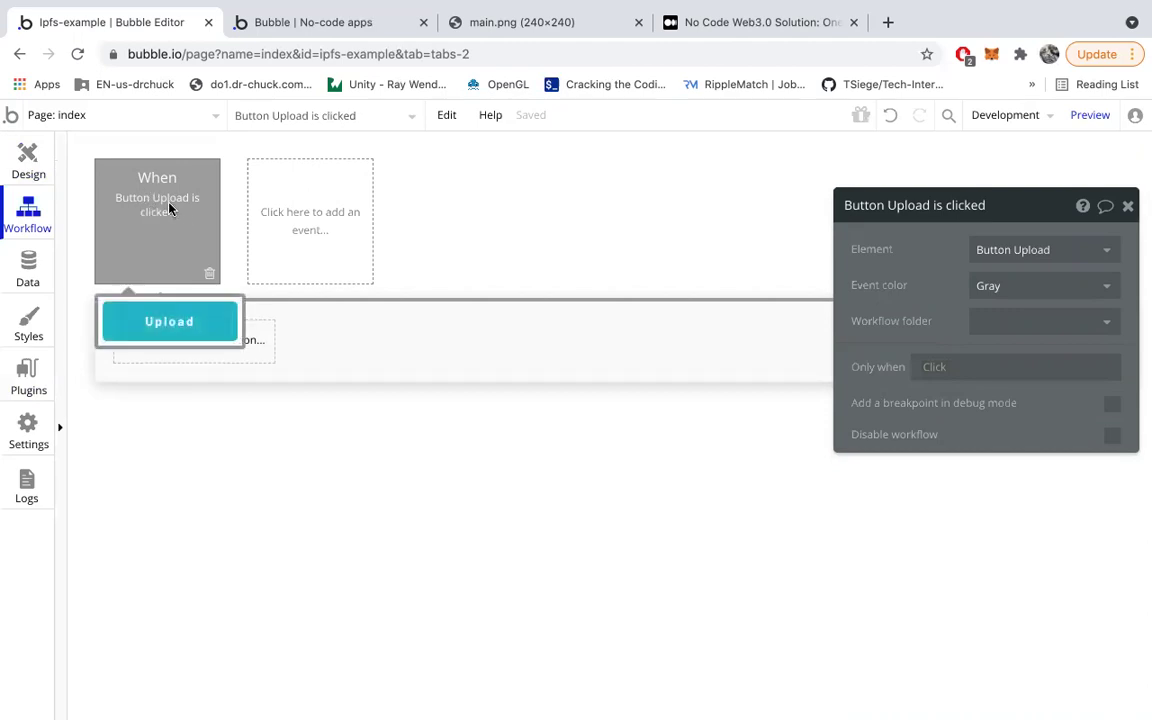
pyautogui.click(188, 356)
pyautogui.click(154, 615)
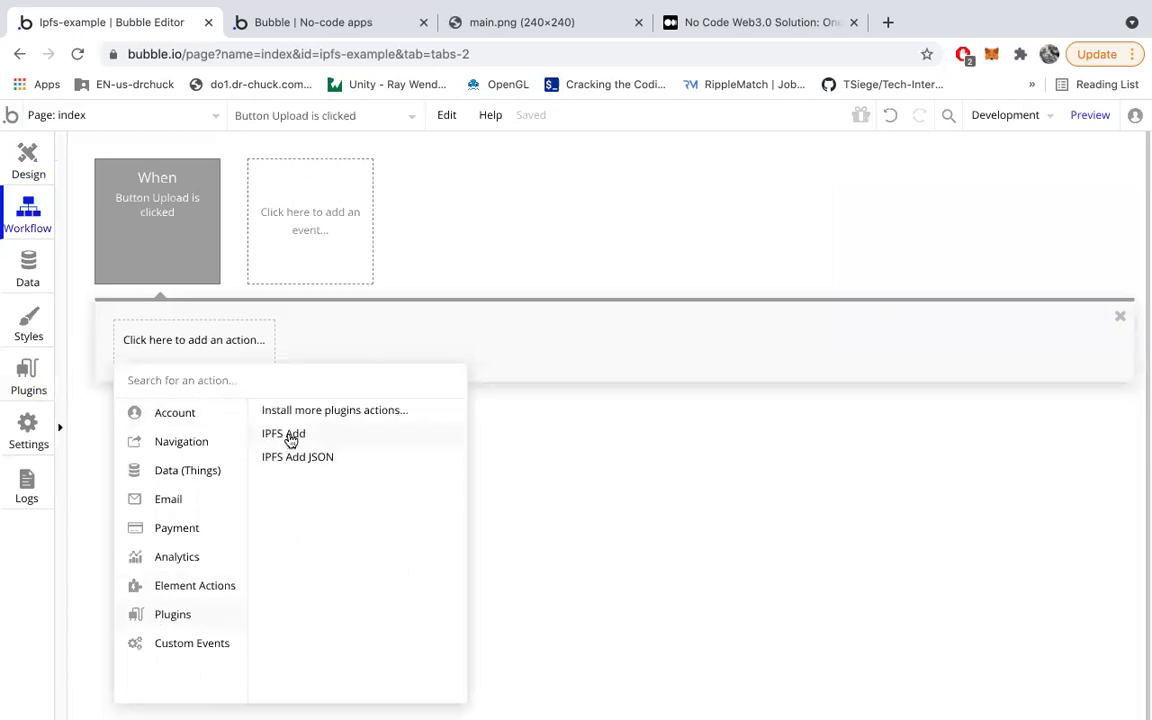
pyautogui.click(289, 440)
# - Set the IPFS Add action's data_uri to the dynamic value Input Insert URL's value
pyautogui.moveTo(977, 219); pyautogui.dragTo(571, 252)
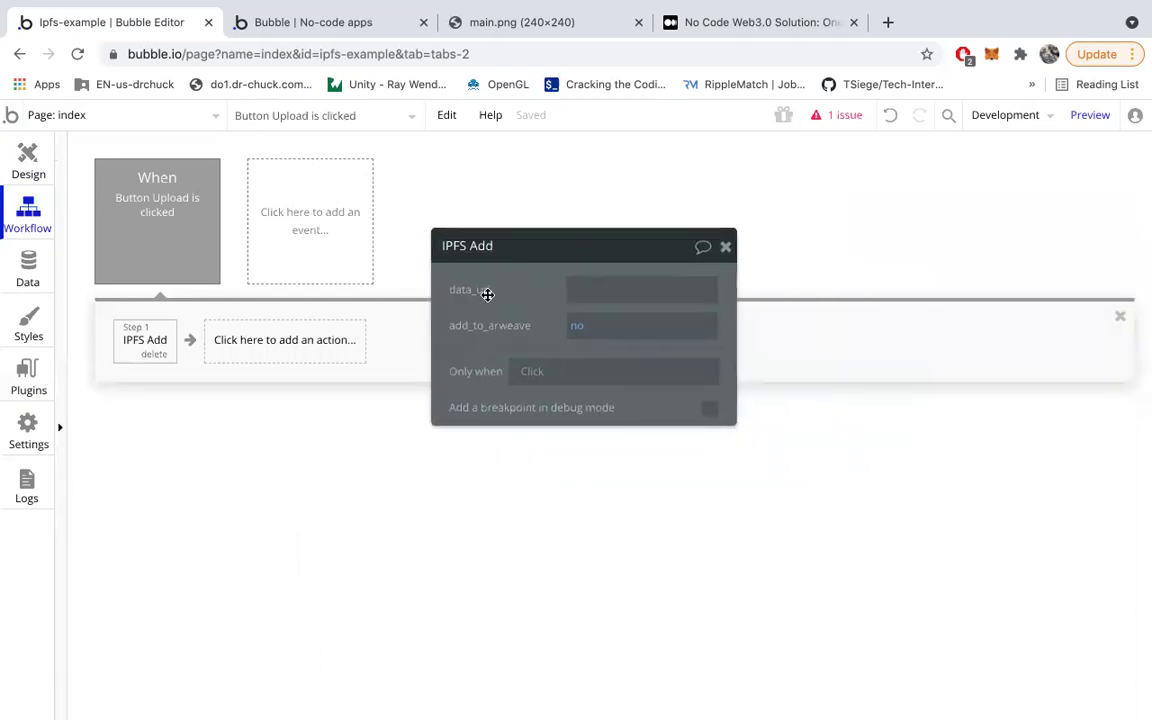
pyautogui.click(577, 290)
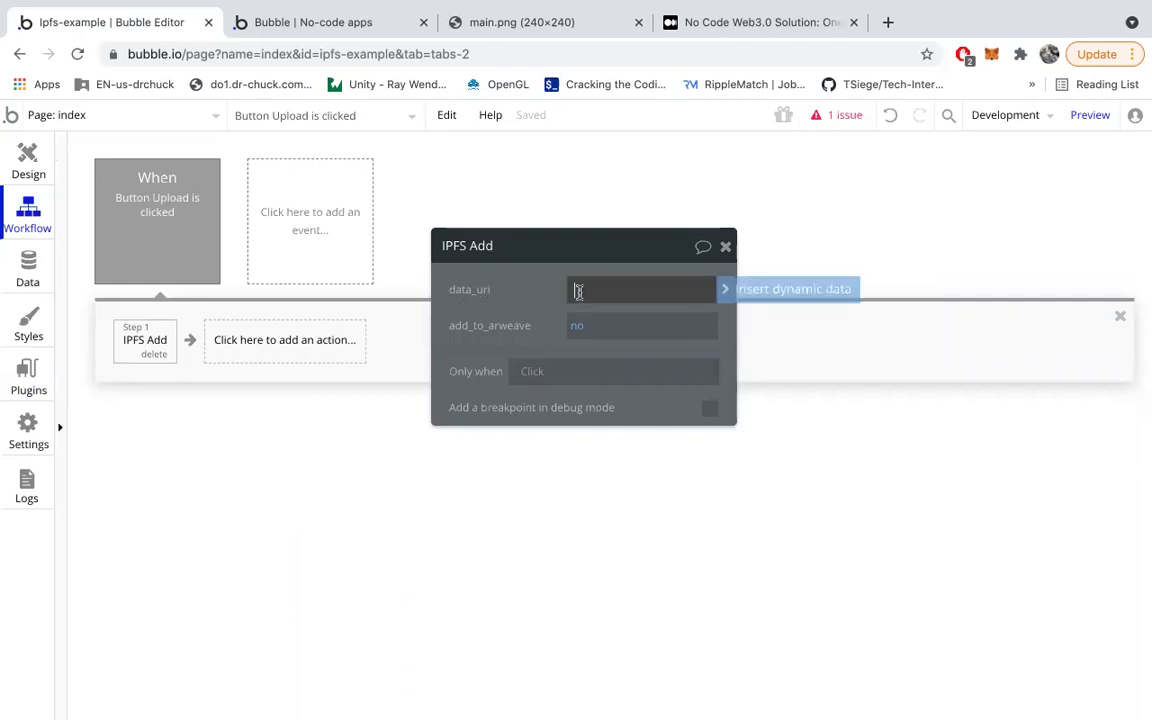
pyautogui.click(735, 292)
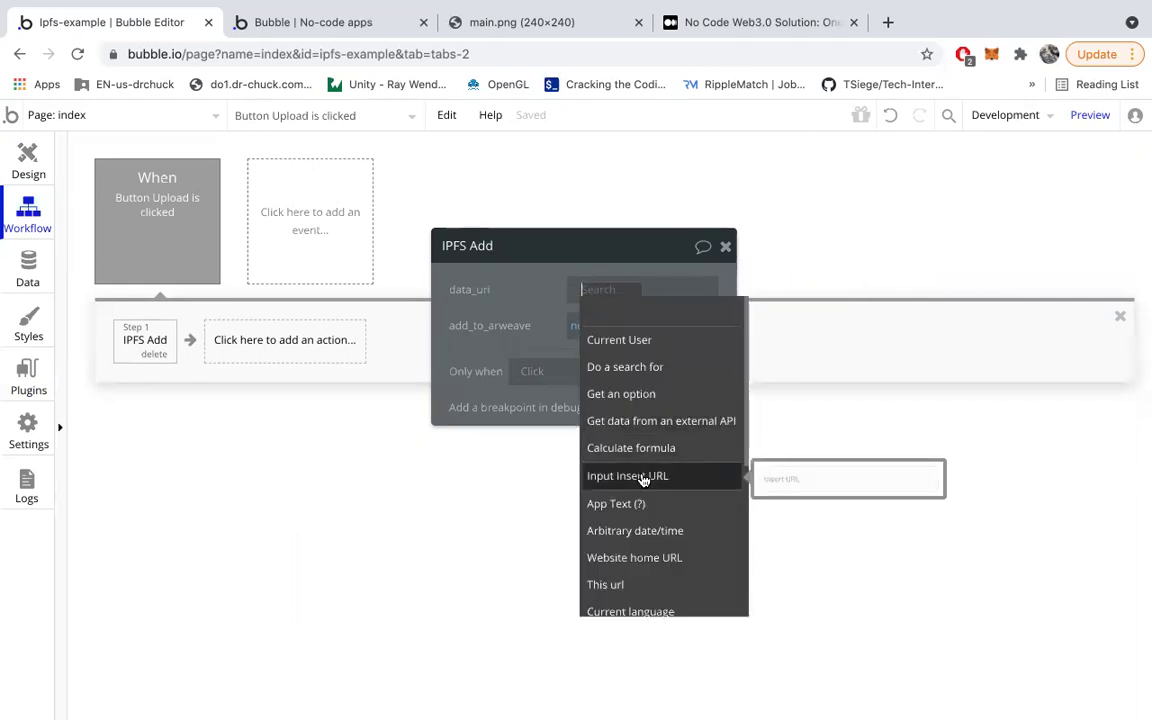
pyautogui.click(643, 477)
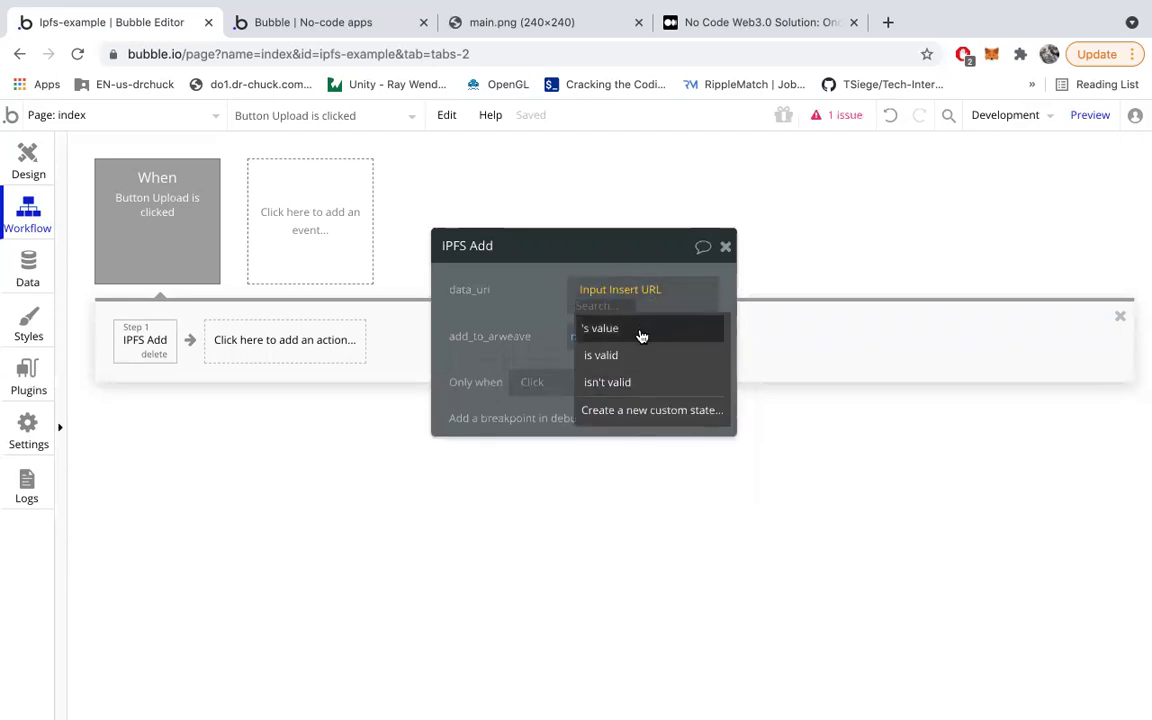
pyautogui.click(641, 336)
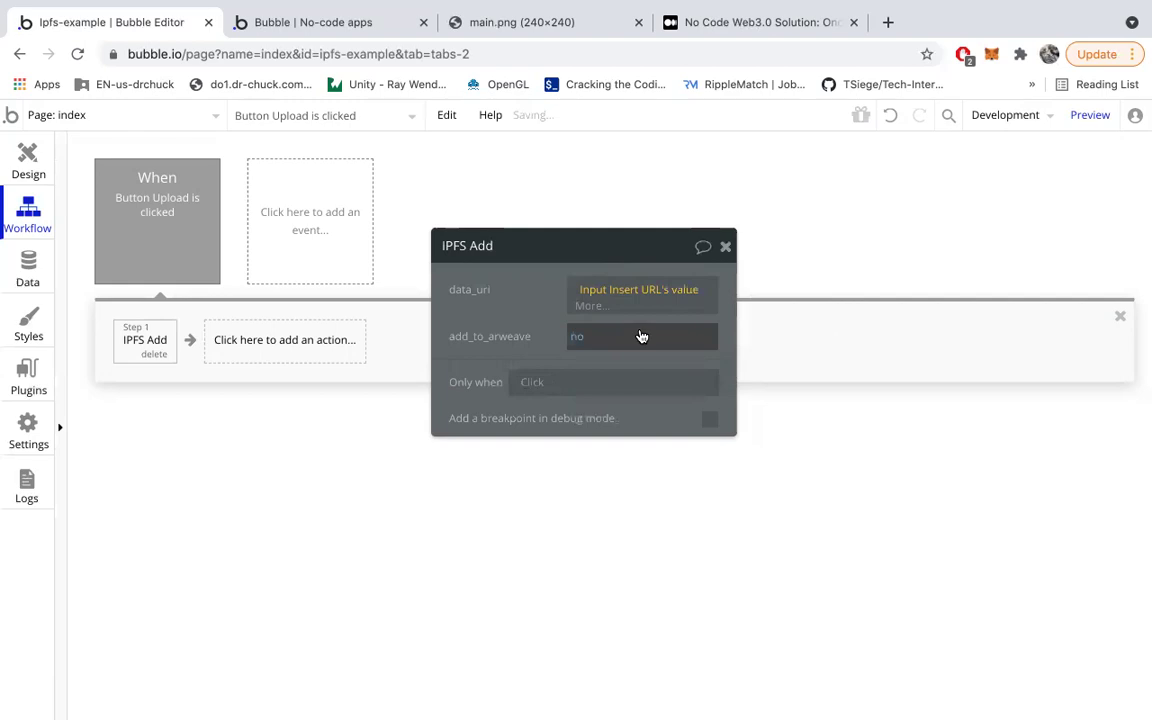
# - Return to the Upload button in the page design, dismiss its properties and preview the page
pyautogui.moveTo(152, 201)
pyautogui.click(169, 321)
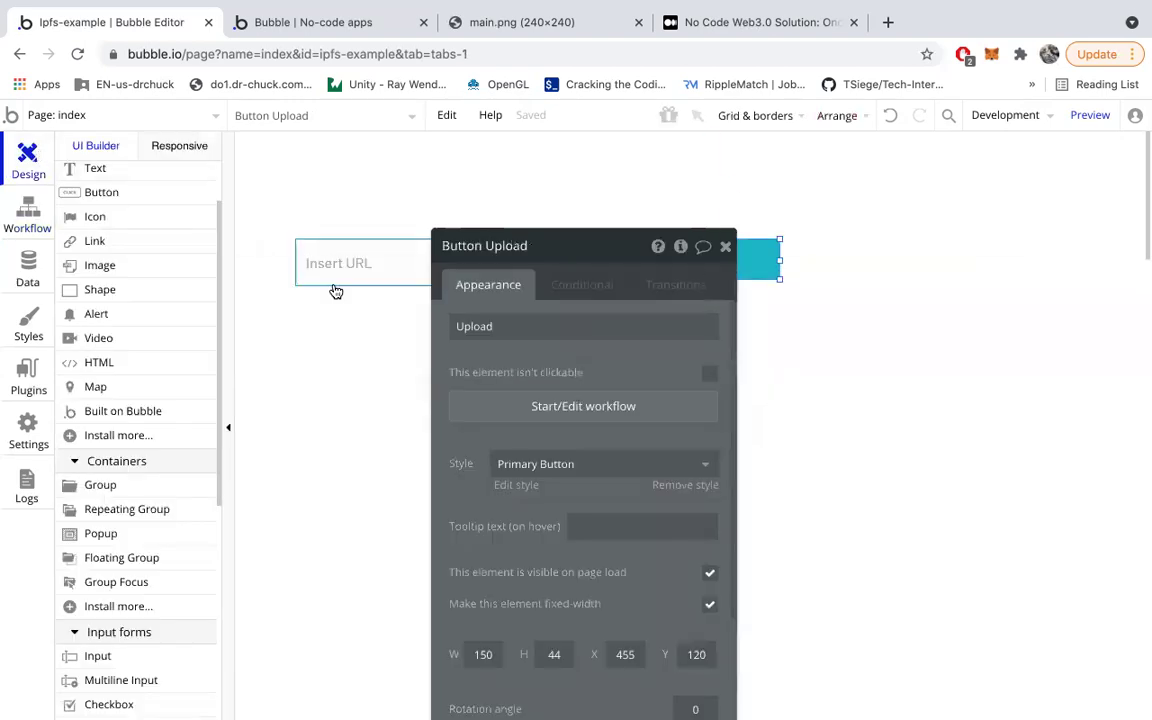
pyautogui.click(725, 247)
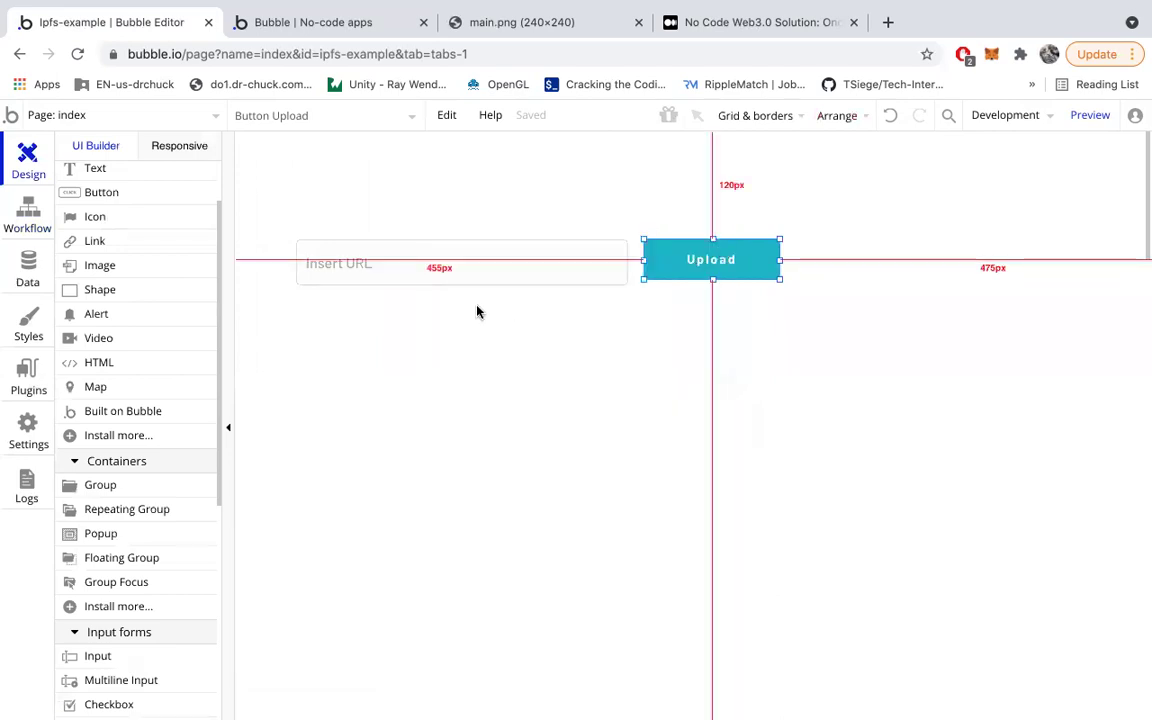
pyautogui.click(1090, 115)
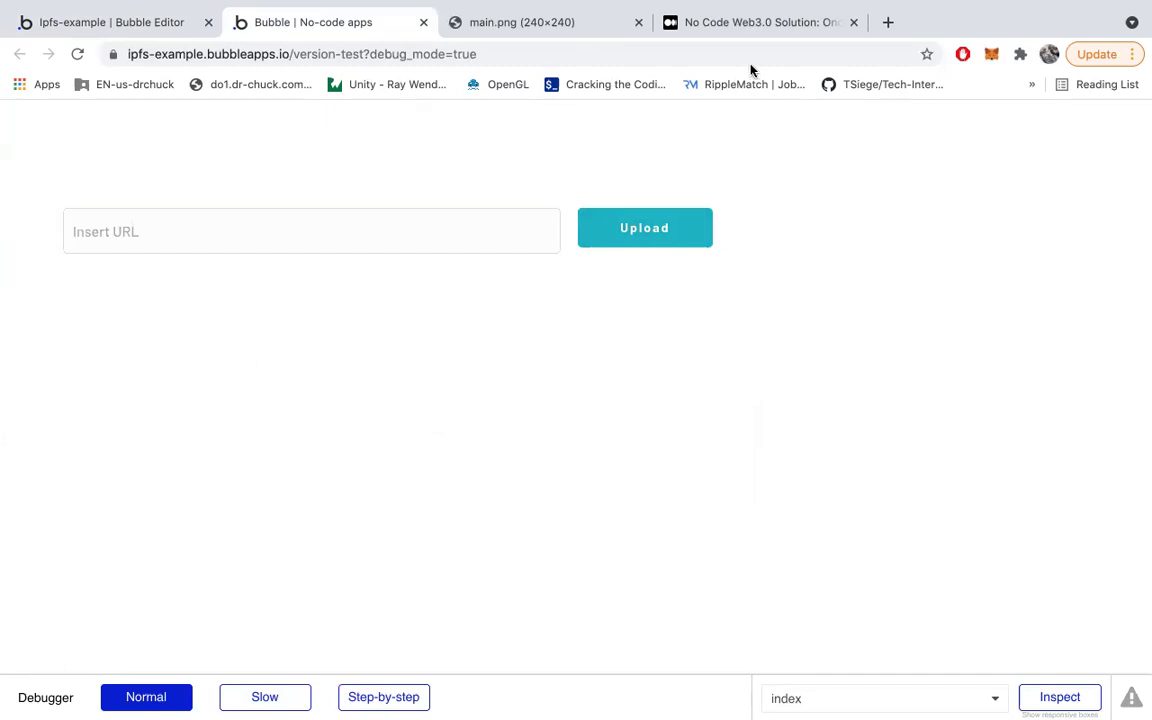
# - Copy the web address of the main.png image into the preview page's Insert URL field and upload it
pyautogui.click(530, 24)
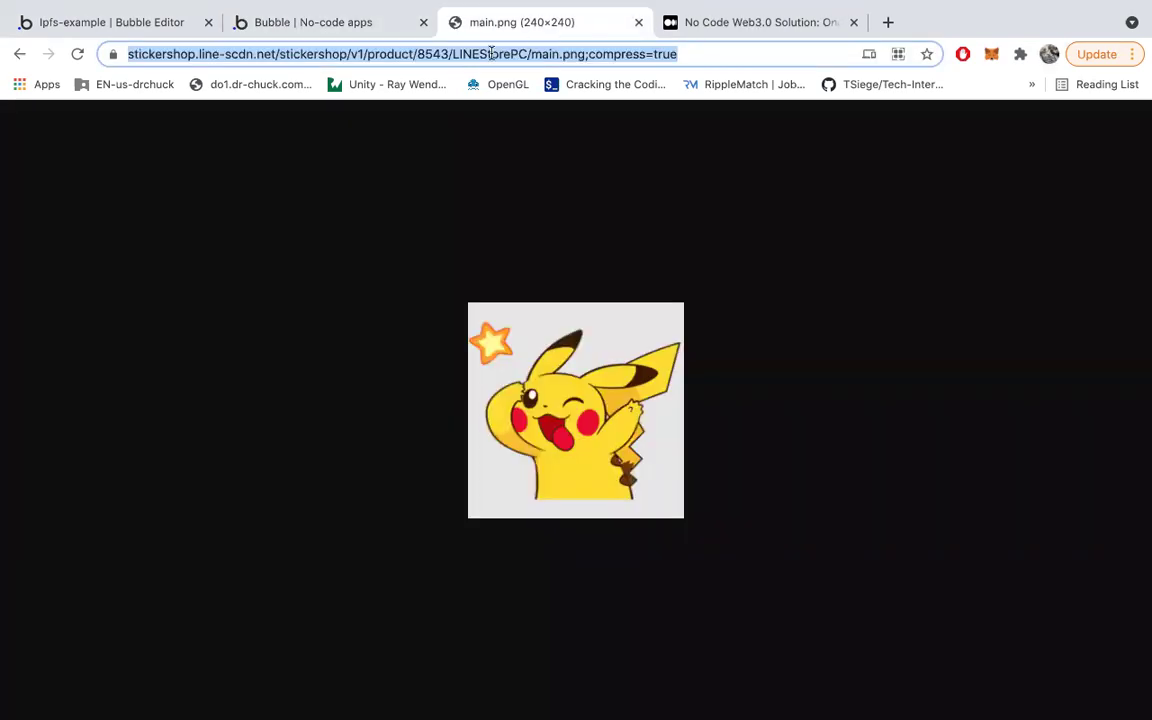
pyautogui.click(334, 23)
pyautogui.click(219, 244)
pyautogui.write('https://stickershop.line-scdn.net/stickershop/v1/product/8543/LINEStorePC/main.png;compress=true')
pyautogui.click(654, 227)
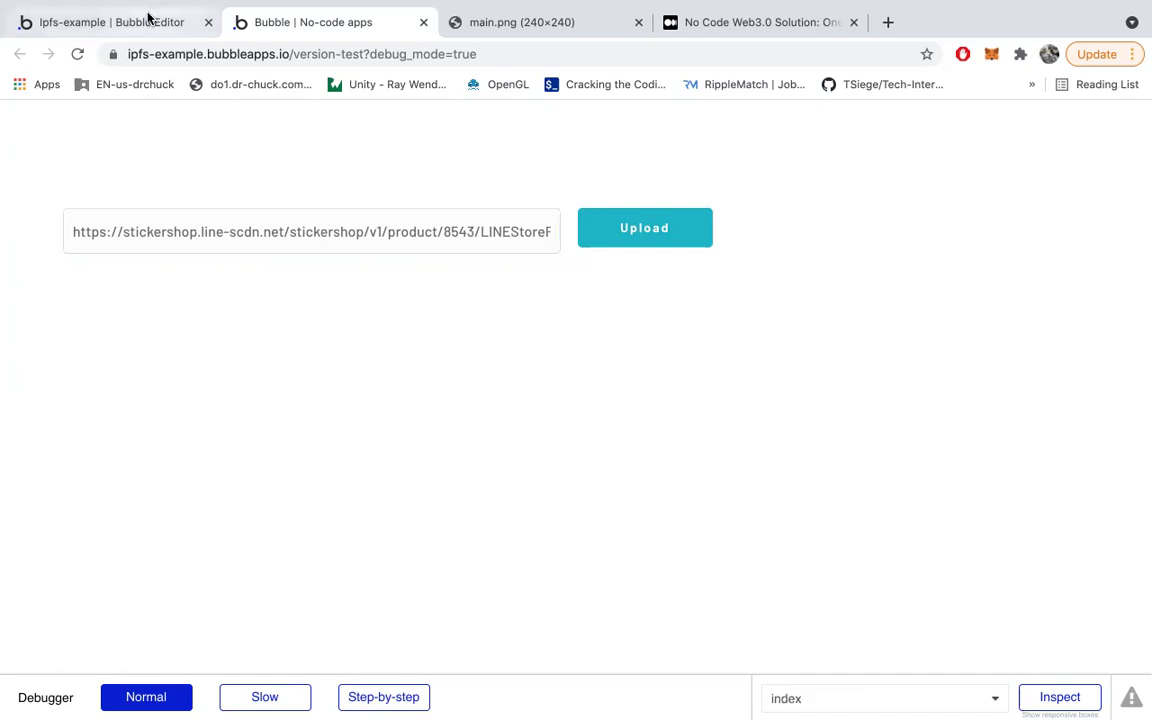
# - Go back to the Bubble editor and draw a Group container below the URL input, about 84 px from the page's left edge
pyautogui.click(147, 20)
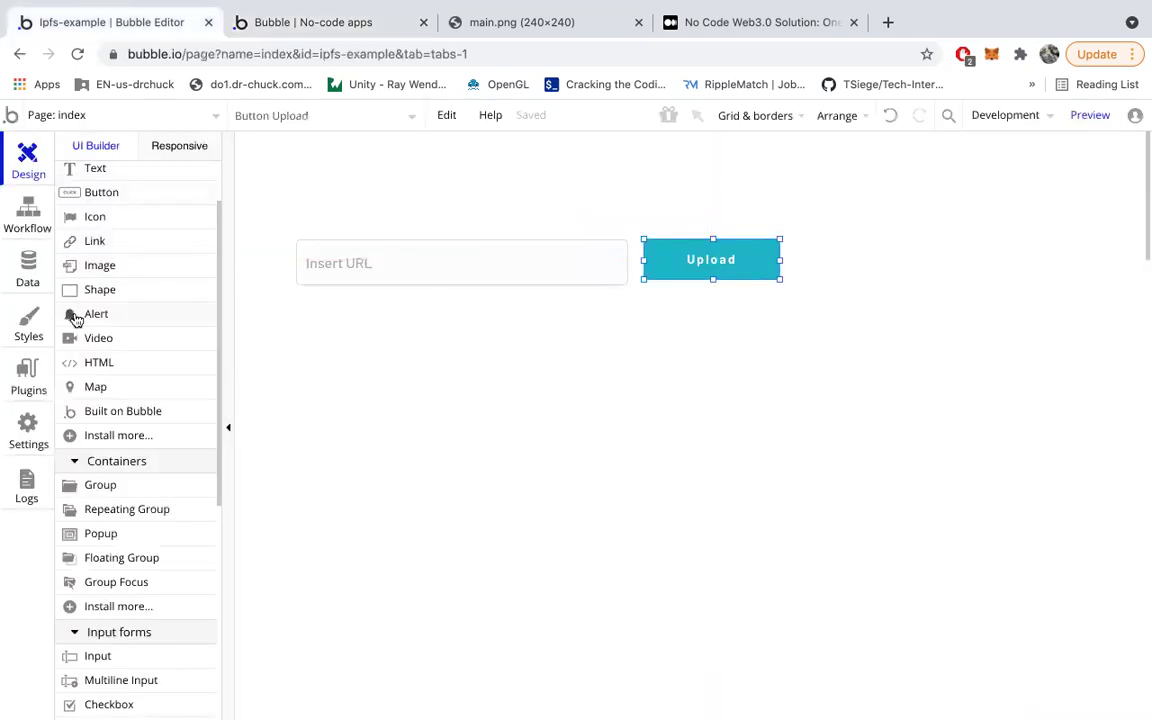
pyautogui.scroll(-2, 127, 571)
pyautogui.click(110, 441)
pyautogui.moveTo(310, 361); pyautogui.dragTo(671, 584)
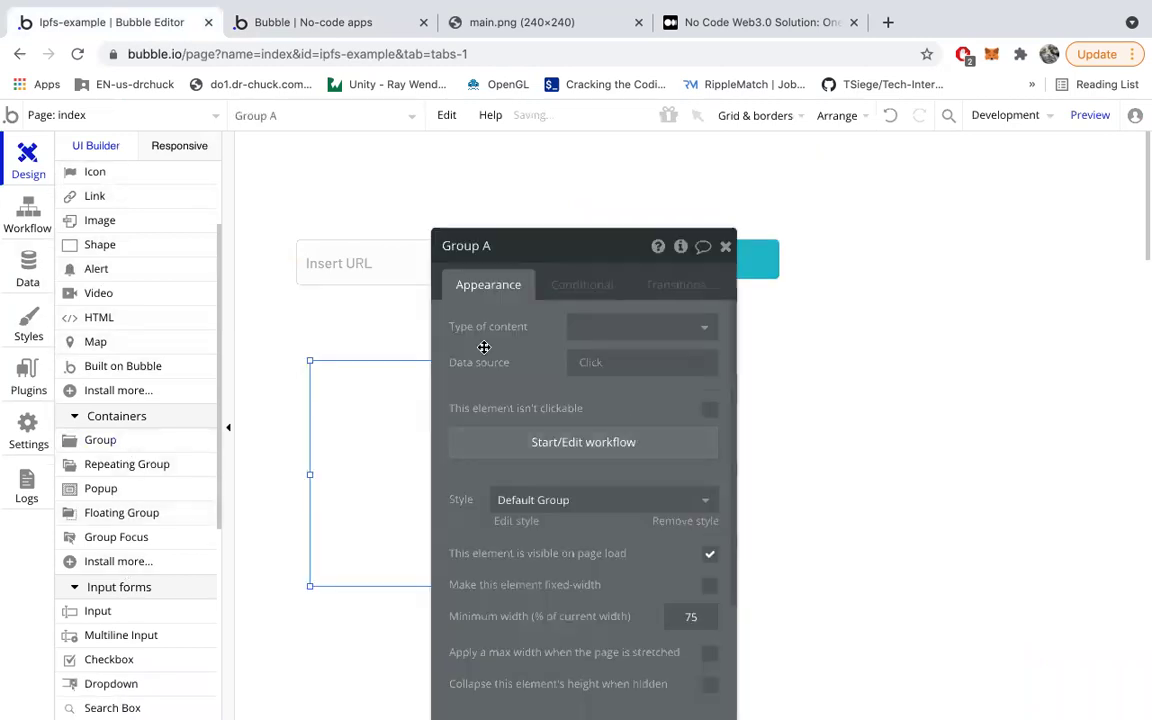
# - Rename the new group "CID"
pyautogui.doubleClick(498, 245)
pyautogui.press('BackSpace')
pyautogui.press('BackSpace')
pyautogui.press('BackSpace')
pyautogui.write('CID')
pyautogui.press('Return')
# - Set the CID group's type of content to text and shorten the group to about one line high
pyautogui.click(600, 326)
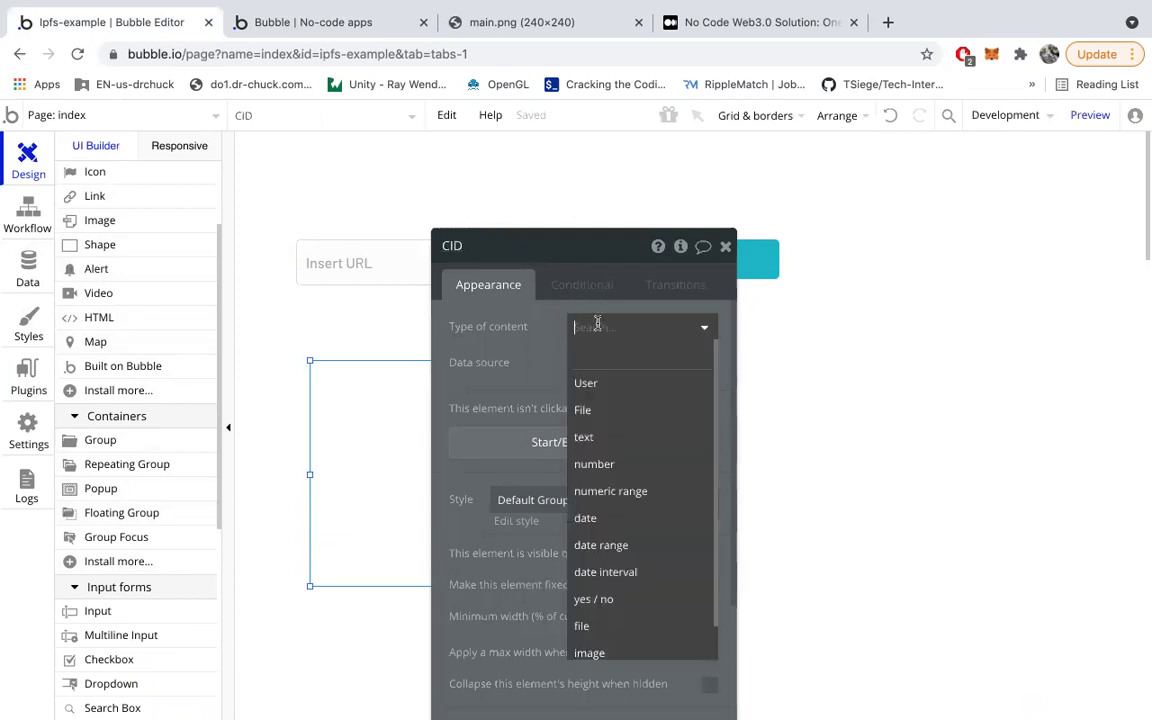
pyautogui.click(591, 437)
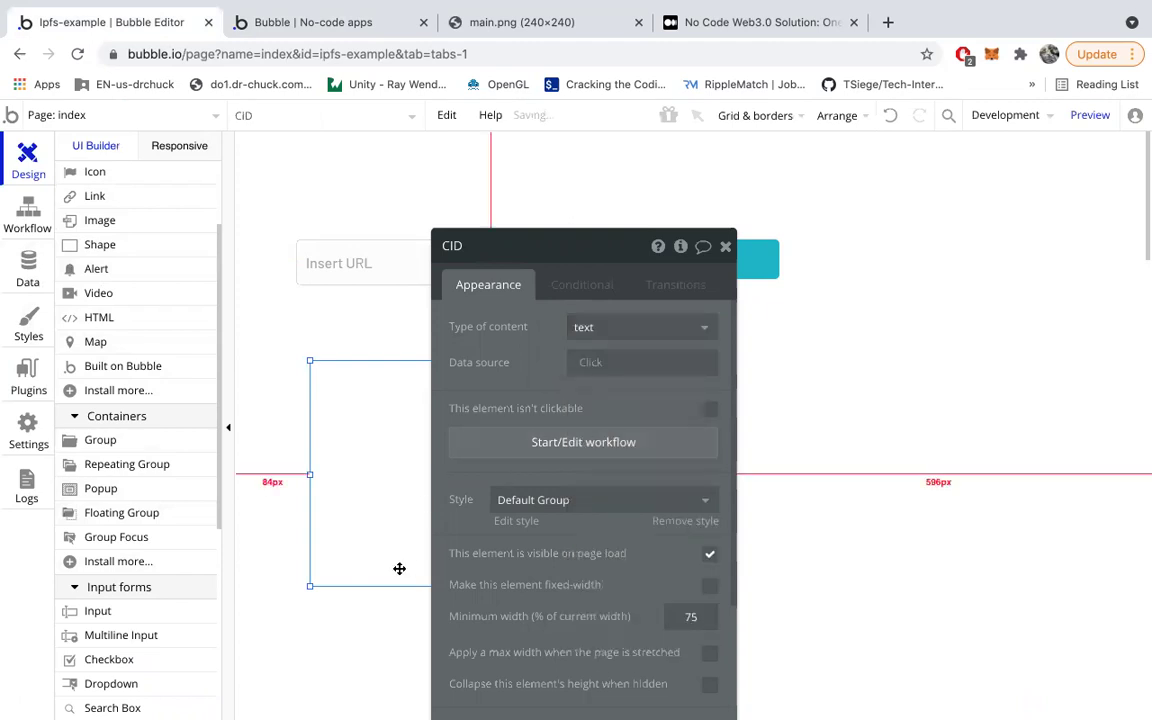
pyautogui.moveTo(602, 259); pyautogui.dragTo(928, 247)
pyautogui.moveTo(491, 586); pyautogui.dragTo(494, 418)
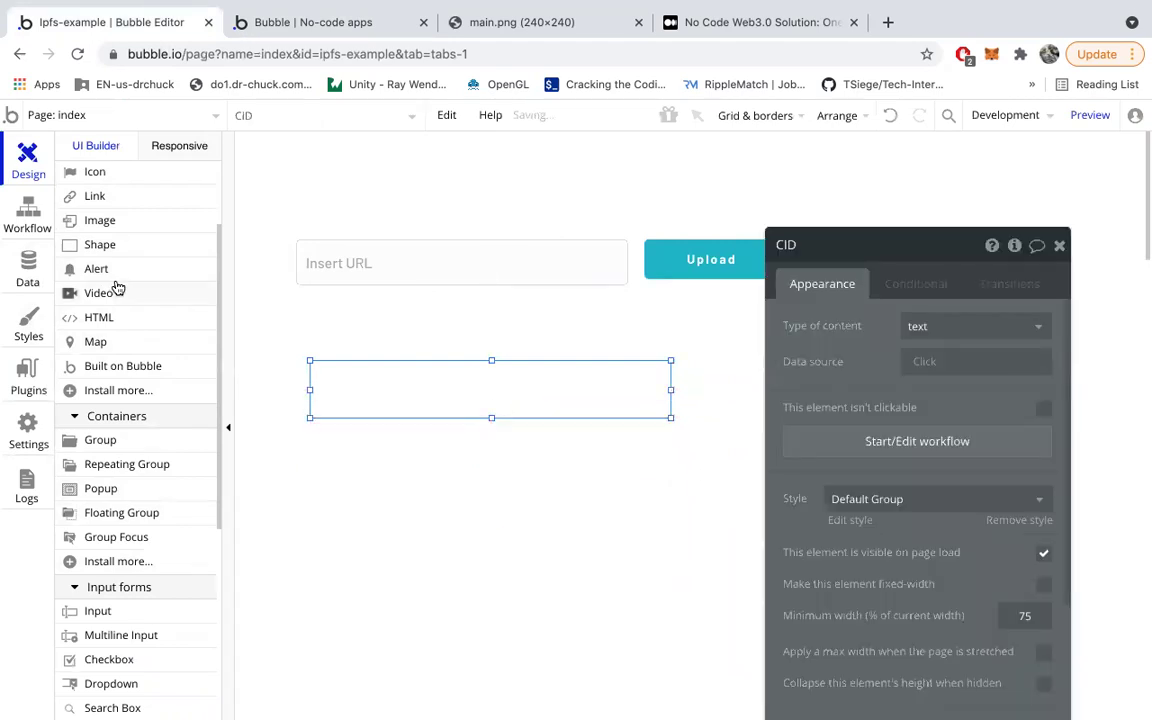
# - Add a Text element and position it inside the CID group near its upper-left corner
pyautogui.scroll(3, 117, 288)
pyautogui.click(104, 248)
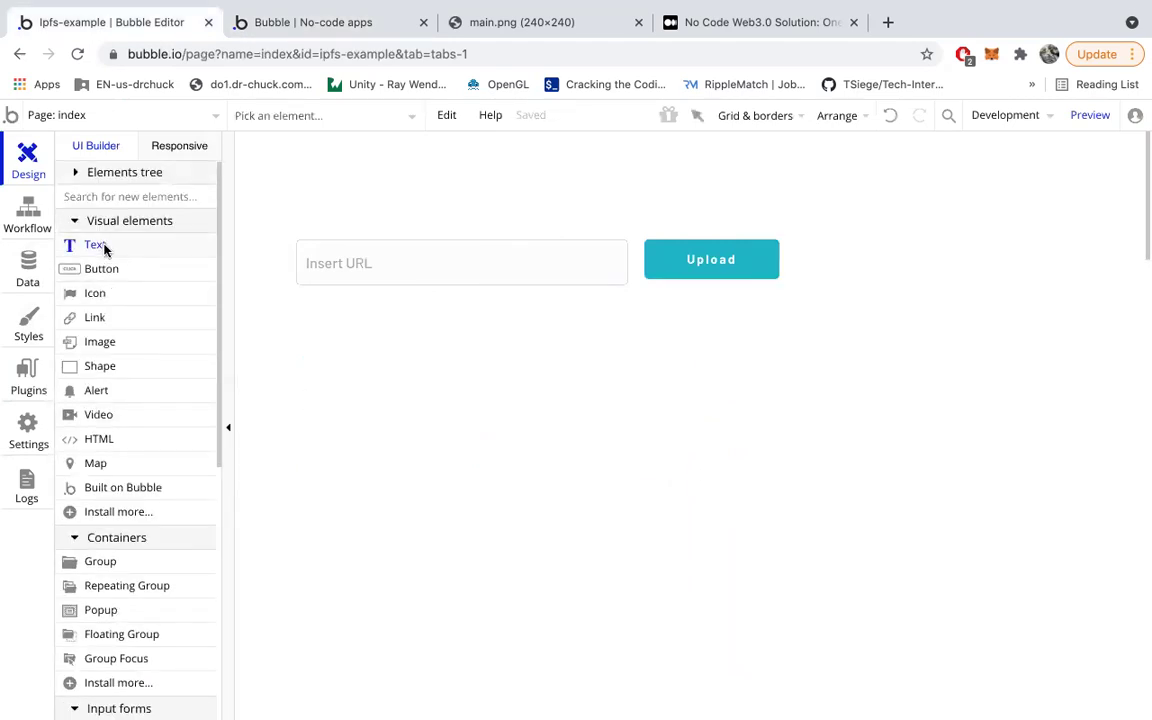
pyautogui.click(336, 384)
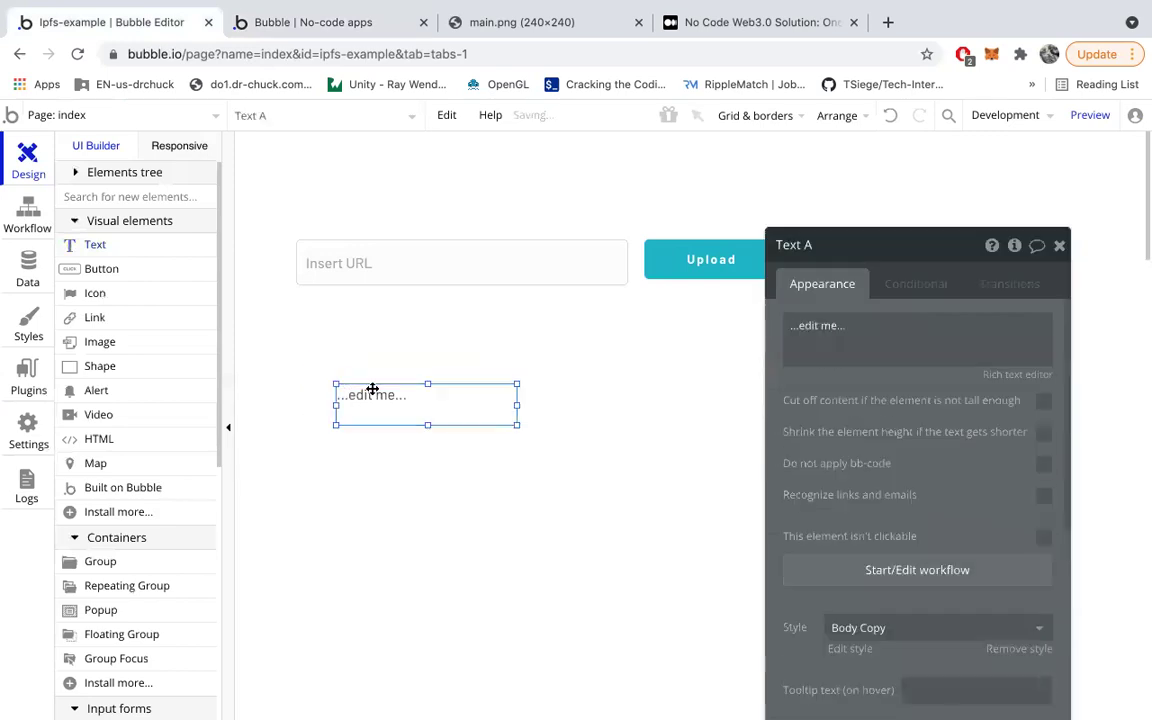
pyautogui.moveTo(378, 388); pyautogui.dragTo(363, 373)
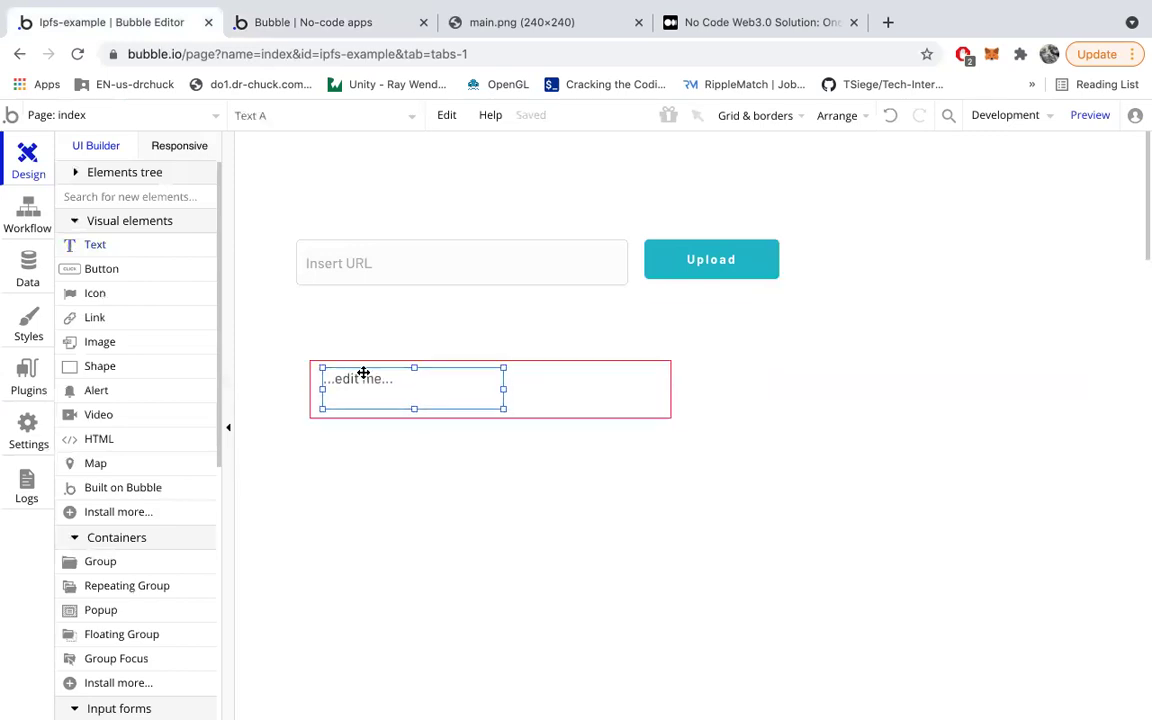
# - Replace the placeholder of the text inside the CID group with dynamic data showing CID's text
pyautogui.moveTo(842, 325); pyautogui.dragTo(752, 328)
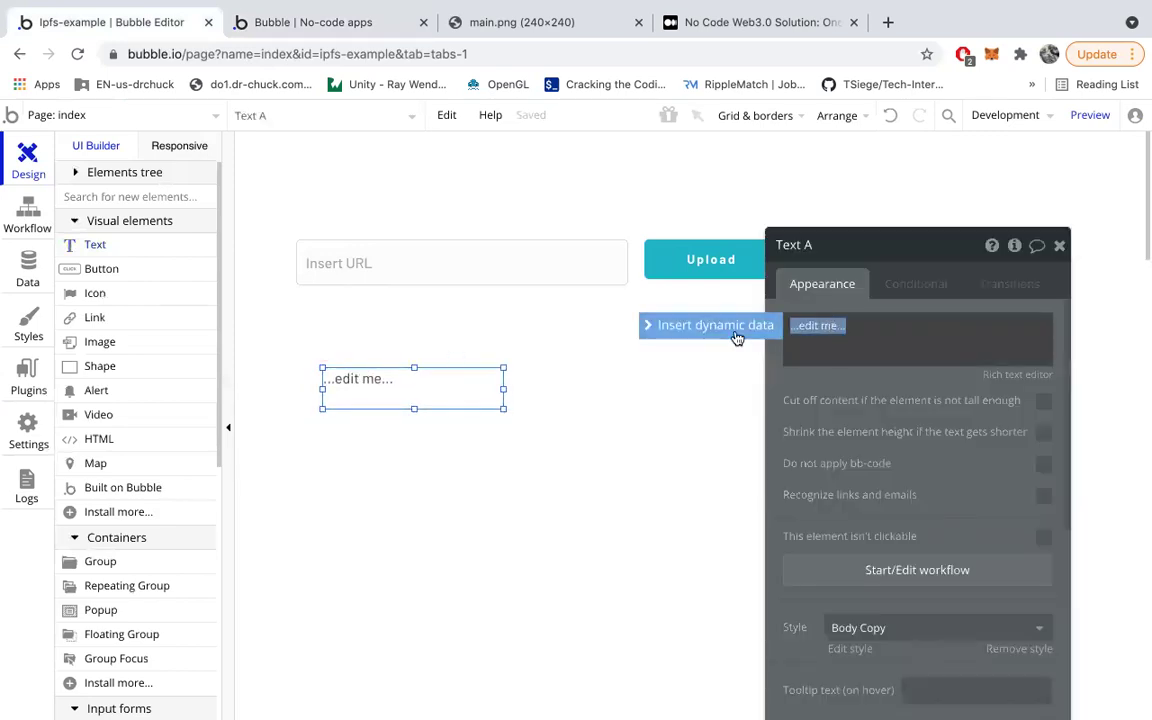
pyautogui.click(735, 326)
pyautogui.click(833, 540)
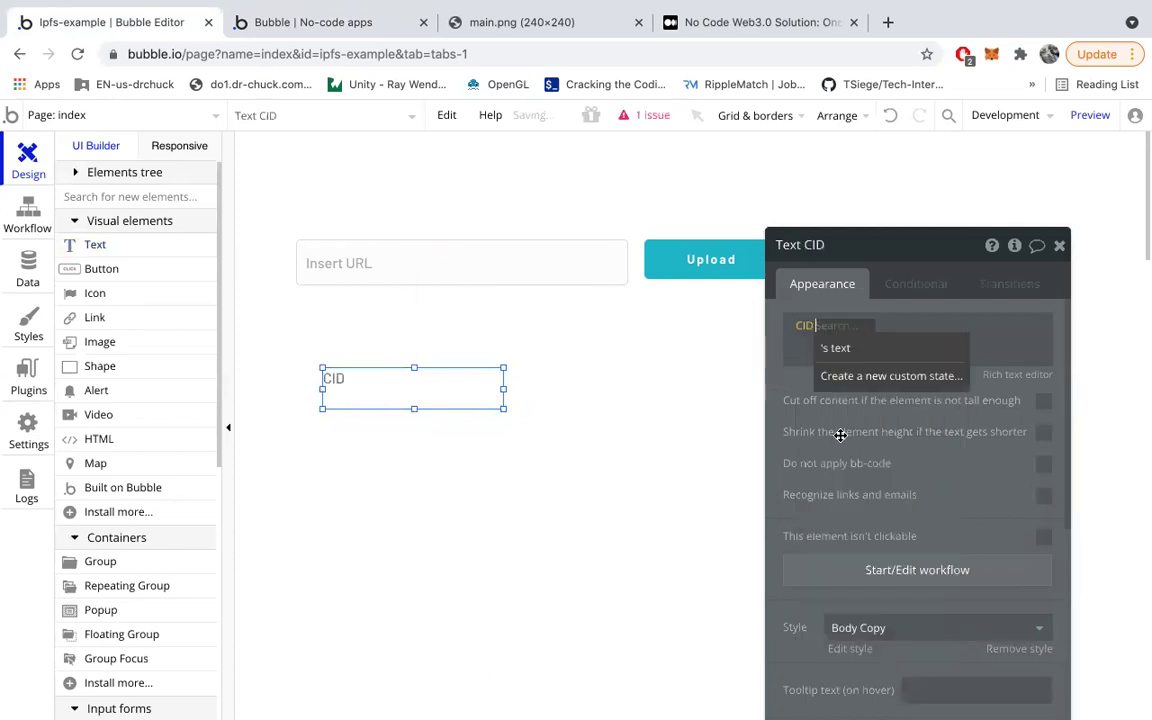
pyautogui.click(851, 355)
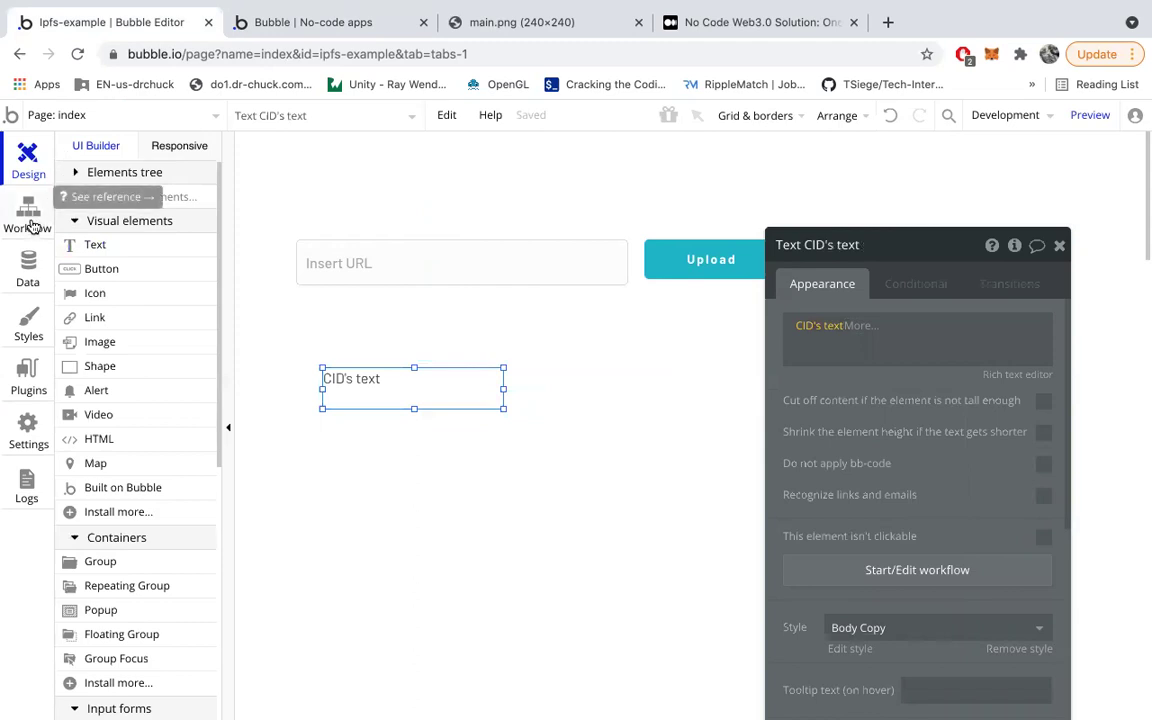
pyautogui.moveTo(293, 334); pyautogui.dragTo(541, 453)
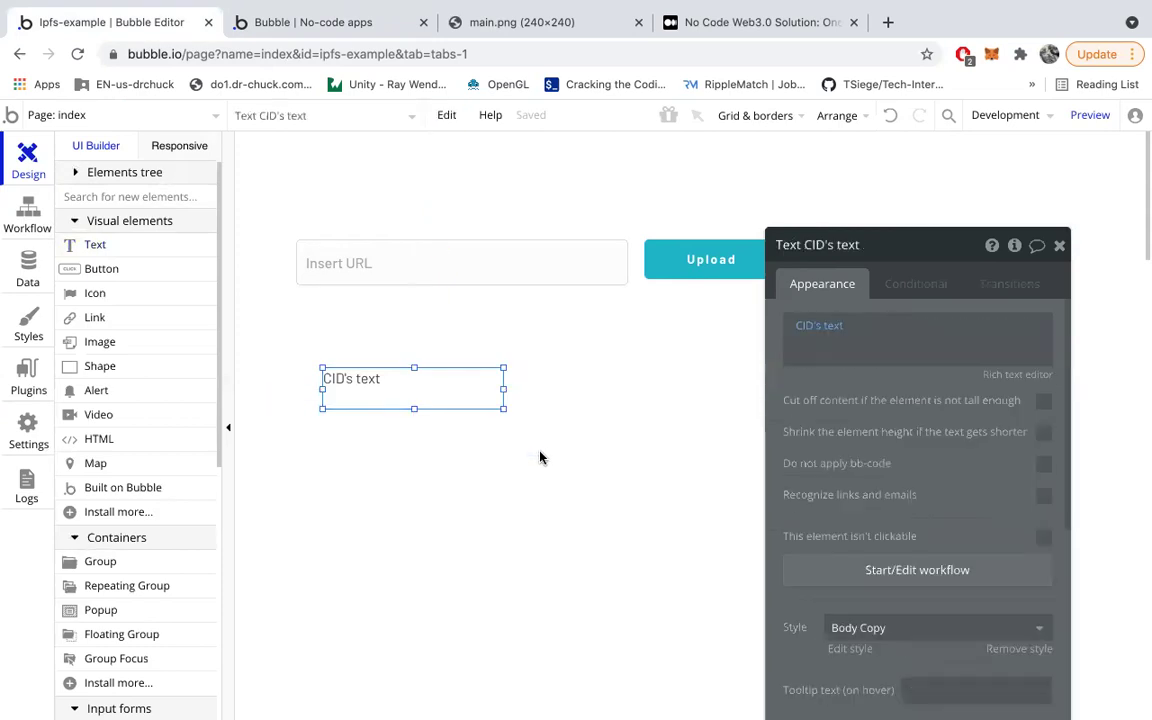
pyautogui.hotkey('ctrl', 'c')
pyautogui.hotkey('ctrl', 'v')
pyautogui.click(458, 476)
pyautogui.moveTo(450, 467); pyautogui.dragTo(453, 467)
pyautogui.doubleClick(453, 467)
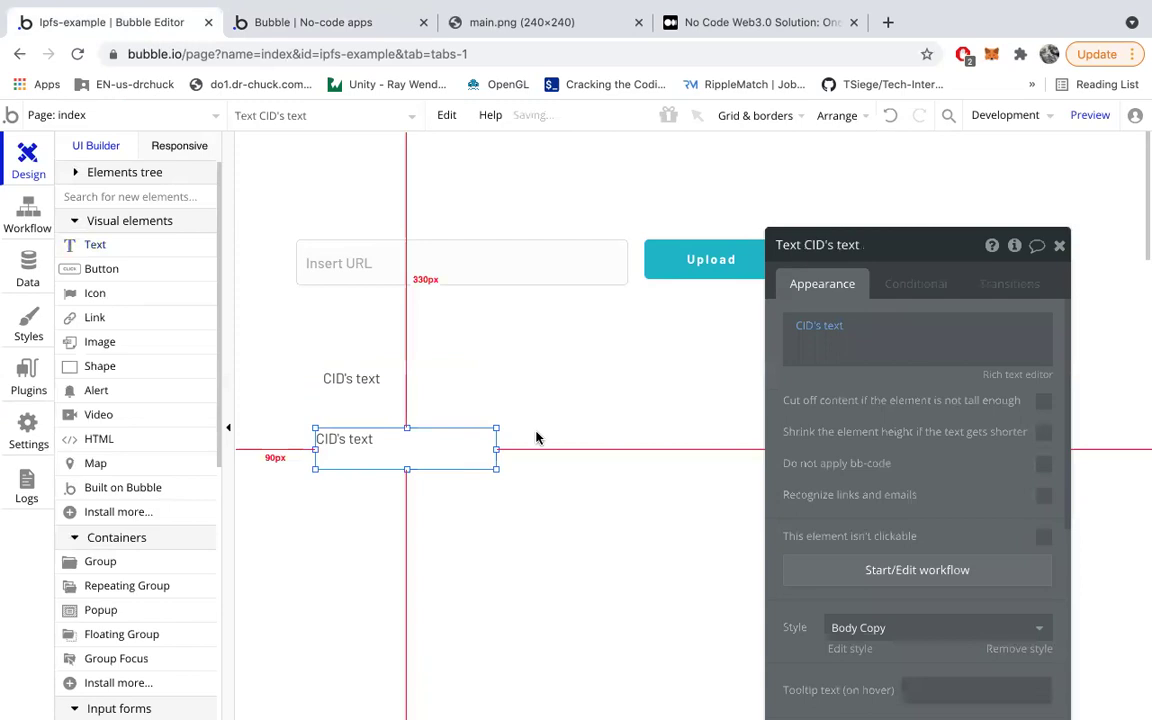
pyautogui.click(504, 470)
pyautogui.click(350, 437)
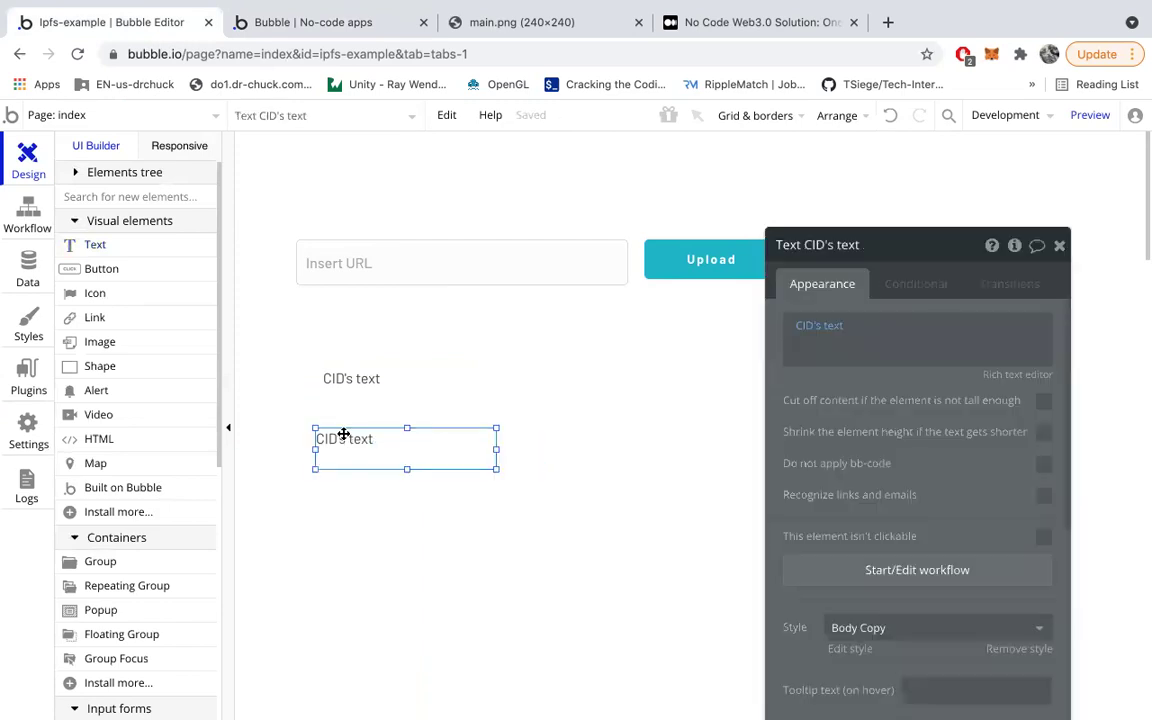
pyautogui.click(293, 428)
pyautogui.moveTo(292, 422); pyautogui.dragTo(561, 499)
pyautogui.click(563, 403)
pyautogui.moveTo(240, 423); pyautogui.dragTo(690, 530)
pyautogui.moveTo(476, 452); pyautogui.dragTo(490, 585)
pyautogui.click(506, 477)
pyautogui.moveTo(609, 504); pyautogui.dragTo(757, 527)
pyautogui.click(376, 545)
pyautogui.click(374, 557)
pyautogui.press('Delete')
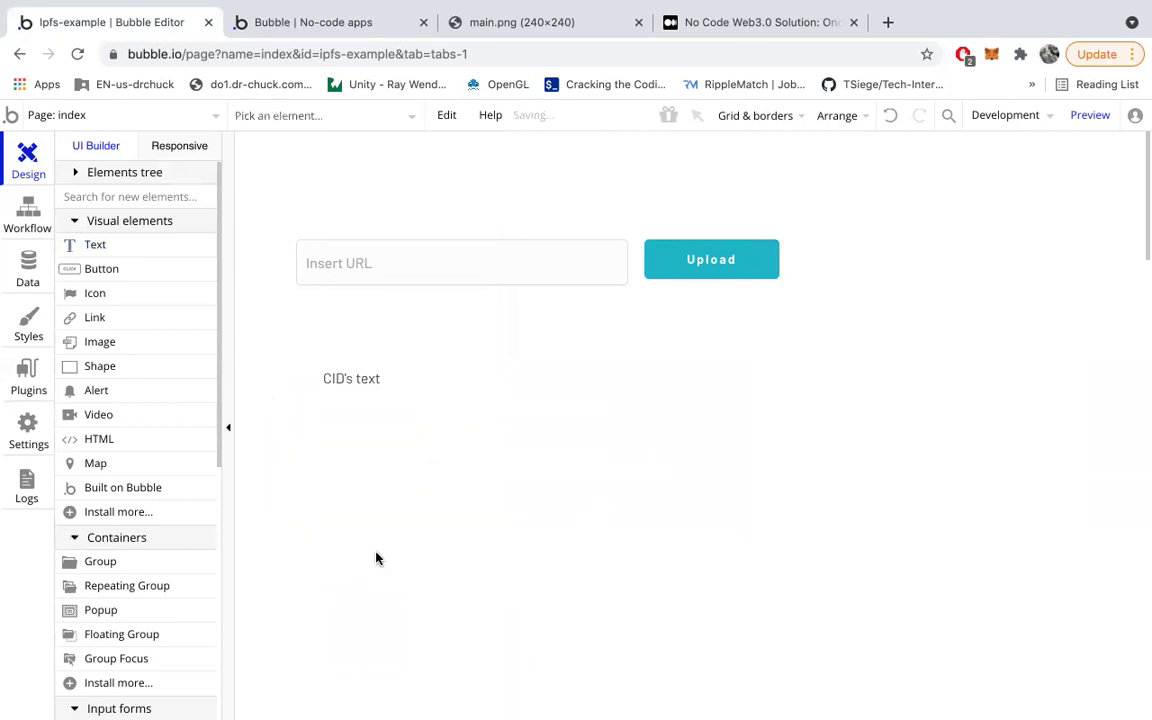
# - Duplicate the CID group together with its text and place the copy directly below the original, aligned with it
pyautogui.click(314, 391)
pyautogui.moveTo(245, 338); pyautogui.dragTo(704, 612)
pyautogui.click(601, 413)
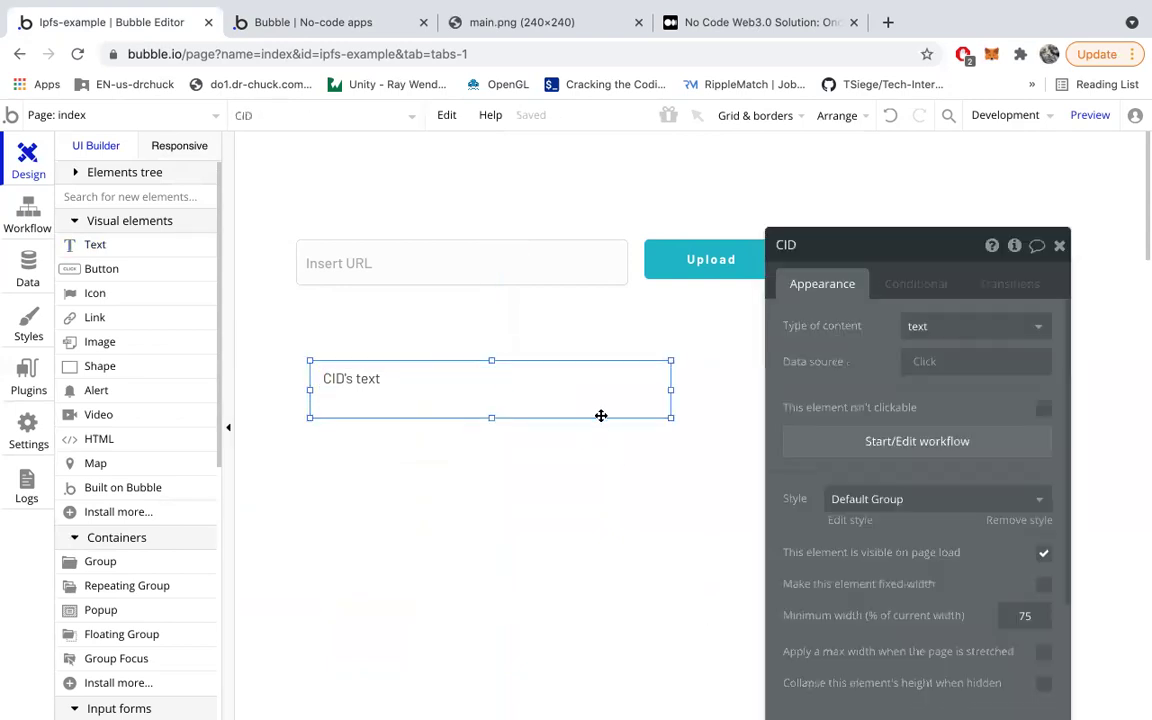
pyautogui.hotkey('ctrl', 'c')
pyautogui.hotkey('ctrl', 'v')
pyautogui.click(561, 492)
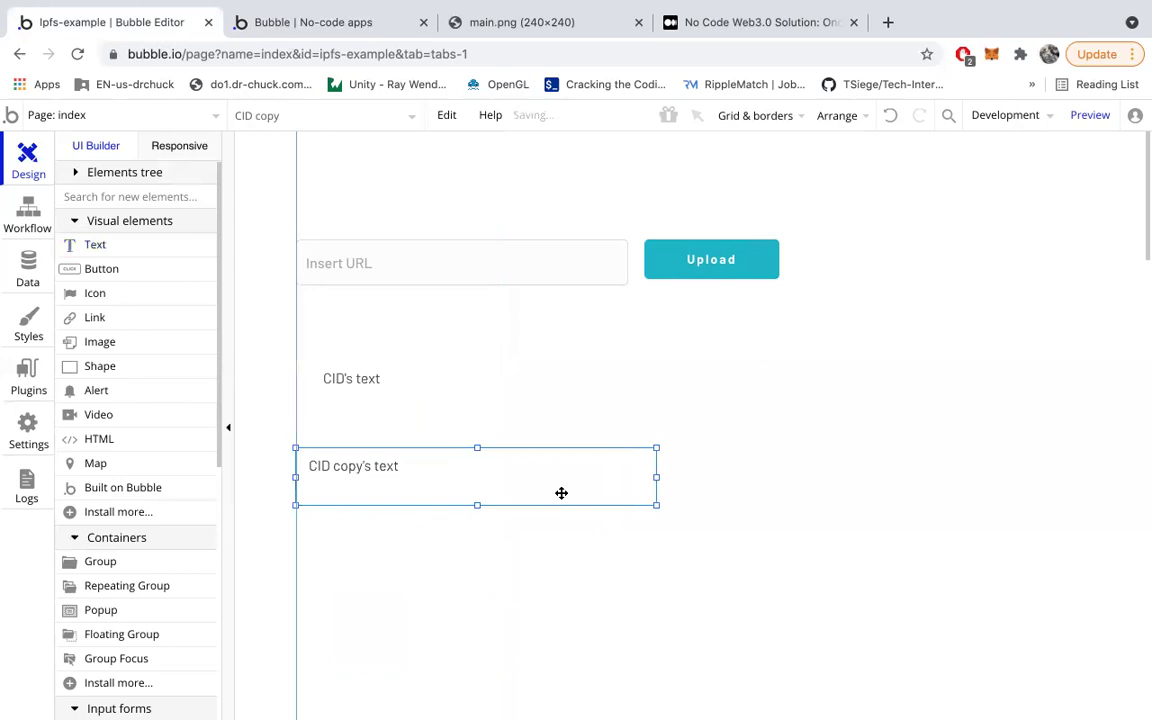
pyautogui.click(568, 489)
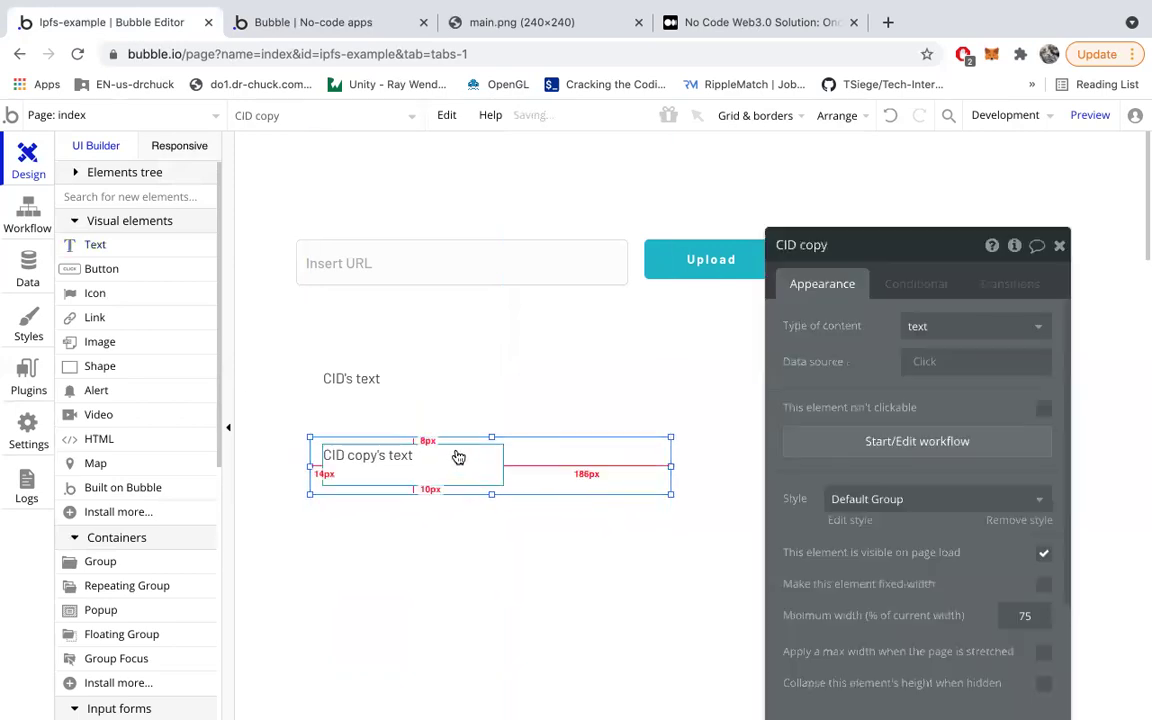
# - Rename the copied group "IPFS"
pyautogui.click(812, 244)
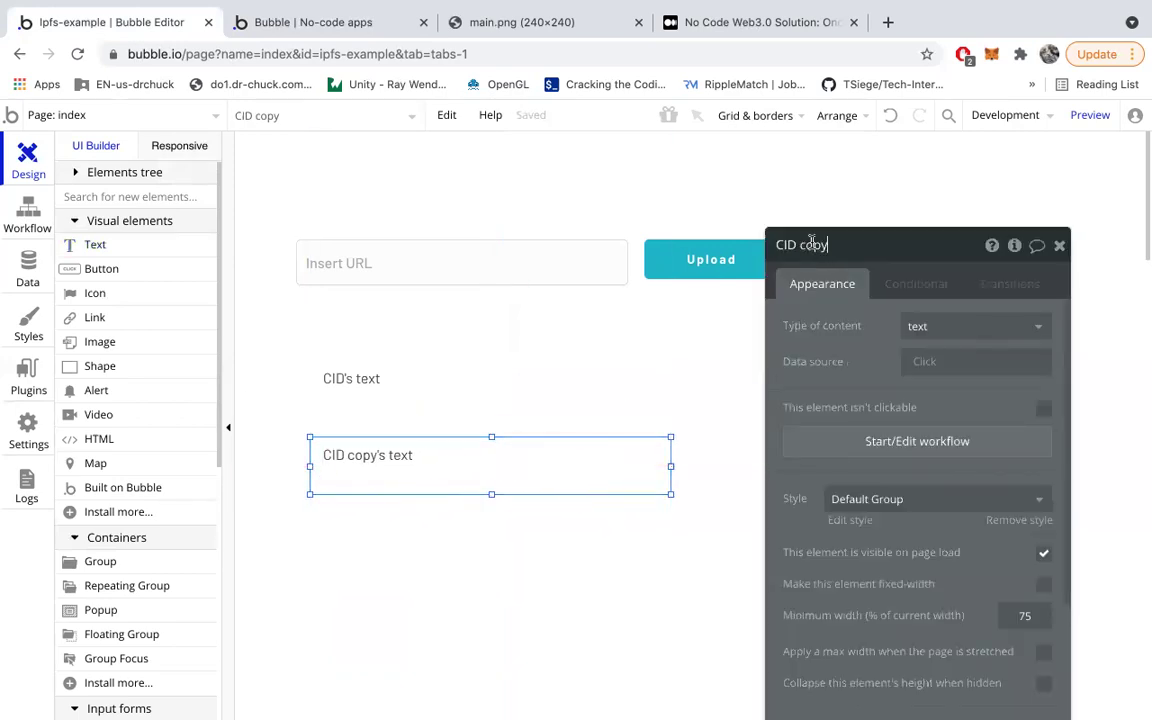
pyautogui.press('super+a')
pyautogui.write('IPFS')
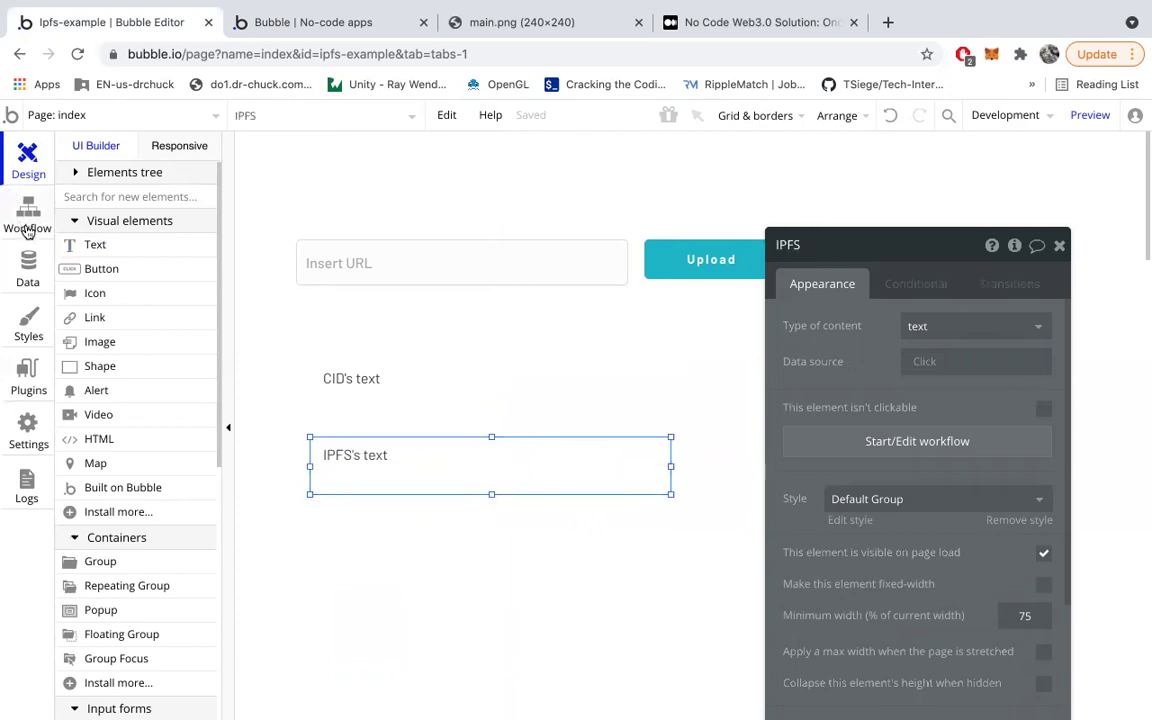
# - Add a Display data action to the Upload button's workflow that shows the cid from step 1 (IPFS Add) in the CID group
pyautogui.click(28, 222)
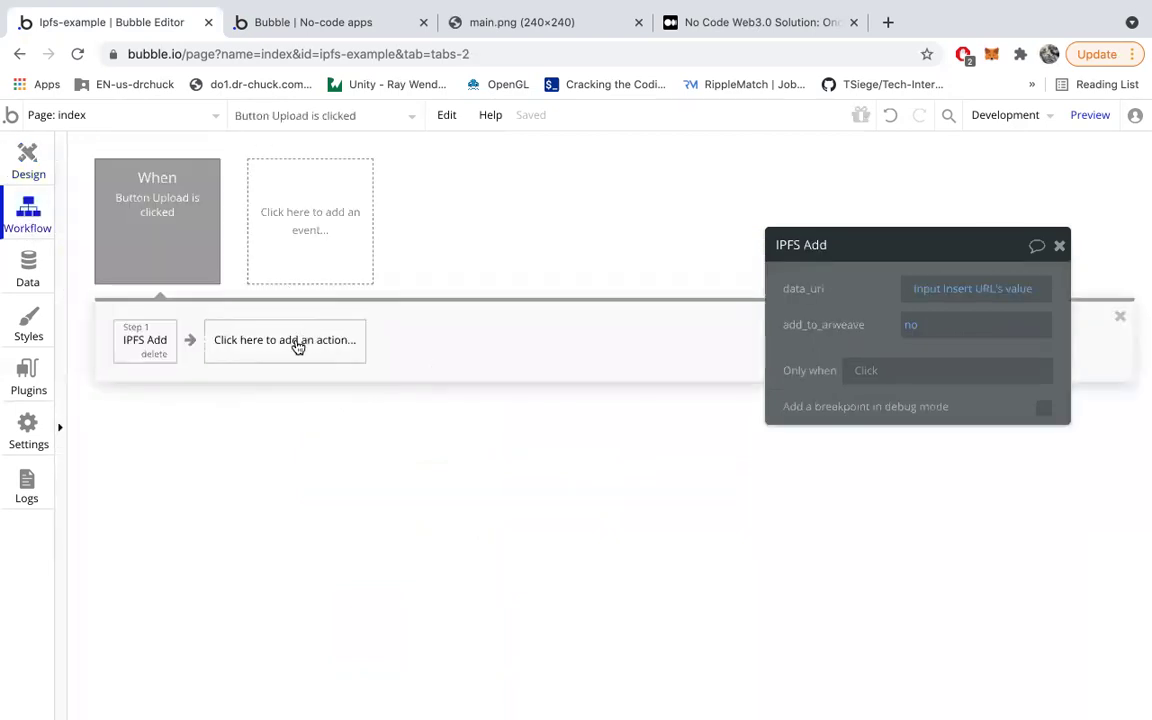
pyautogui.click(297, 342)
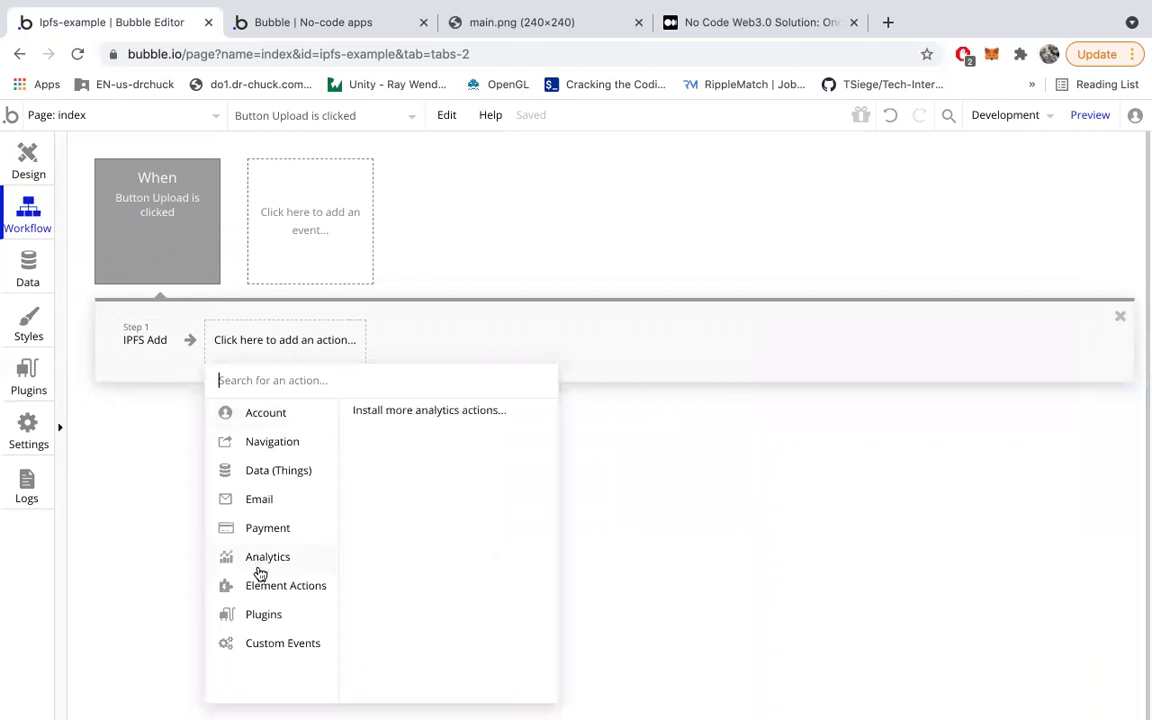
pyautogui.moveTo(263, 586)
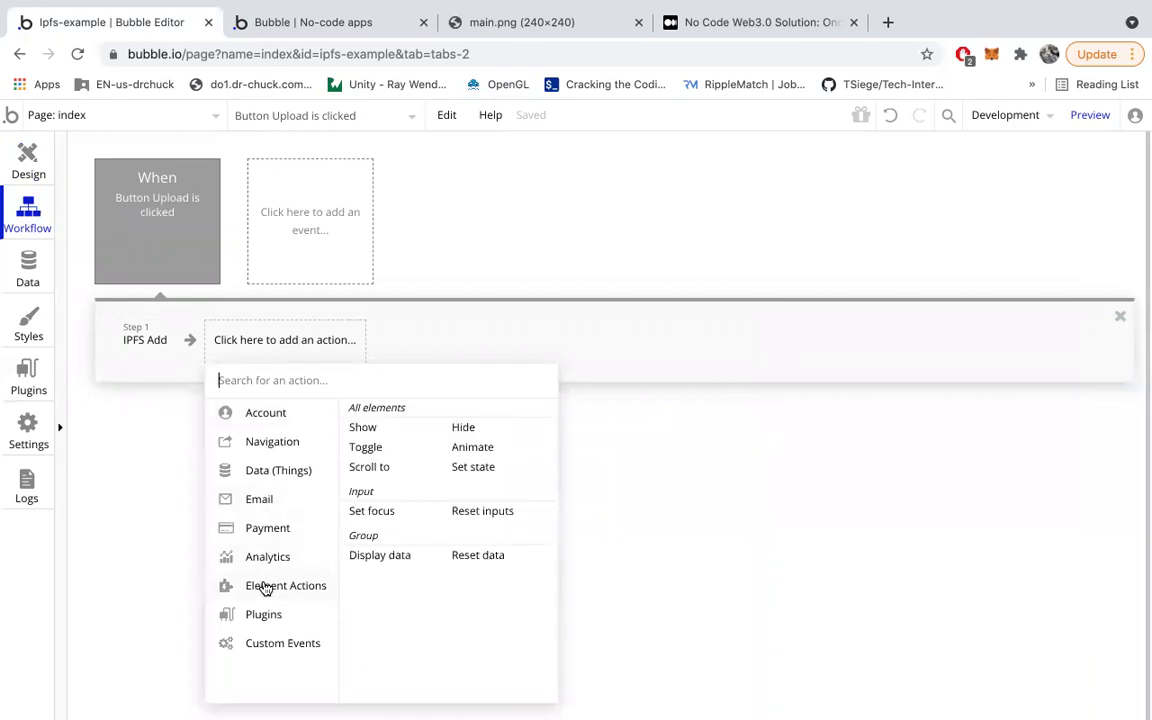
pyautogui.click(390, 560)
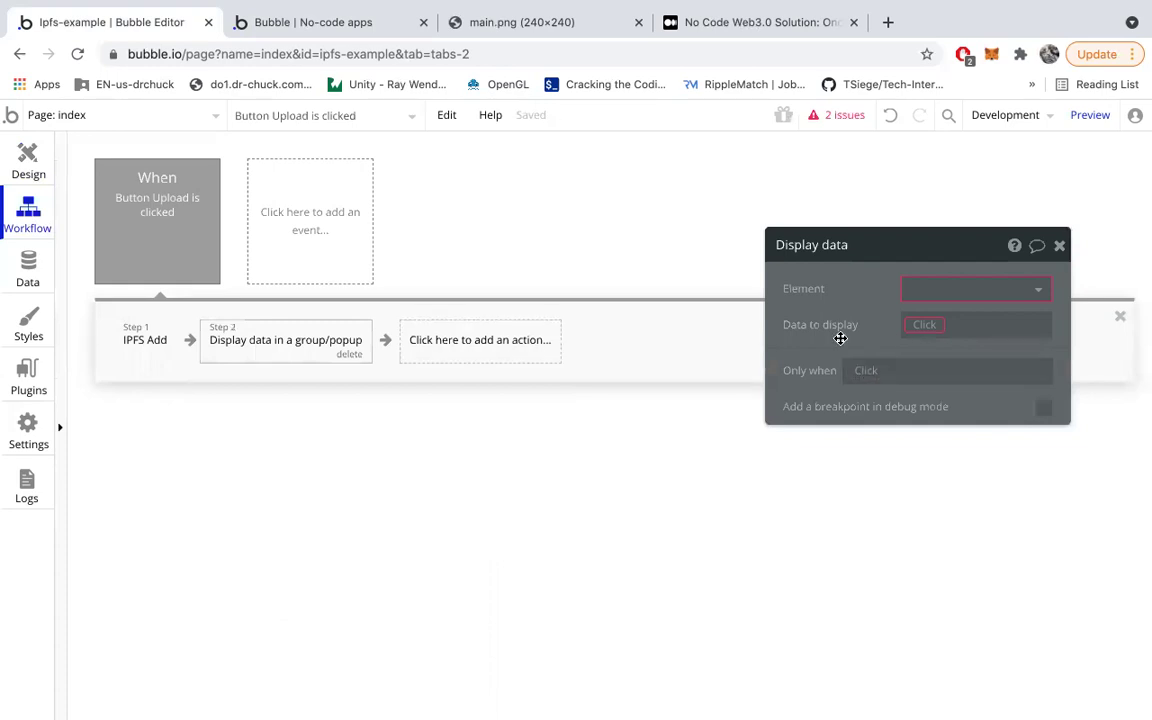
pyautogui.click(1017, 289)
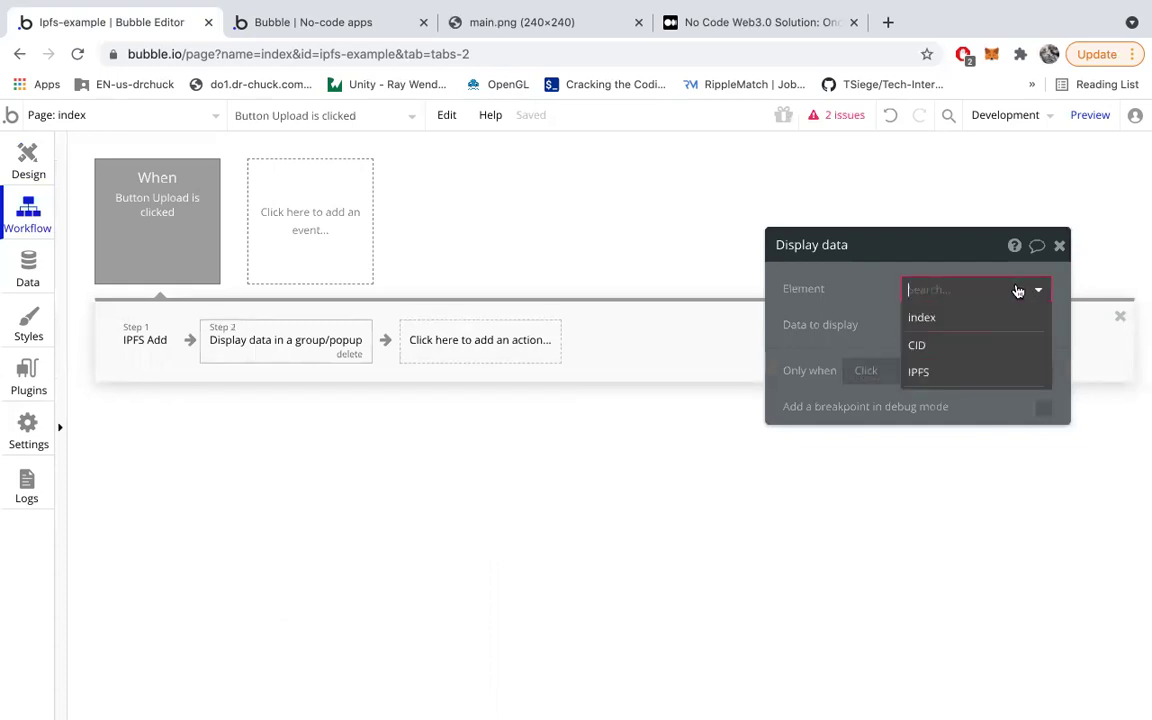
pyautogui.click(950, 347)
pyautogui.click(926, 325)
pyautogui.click(936, 346)
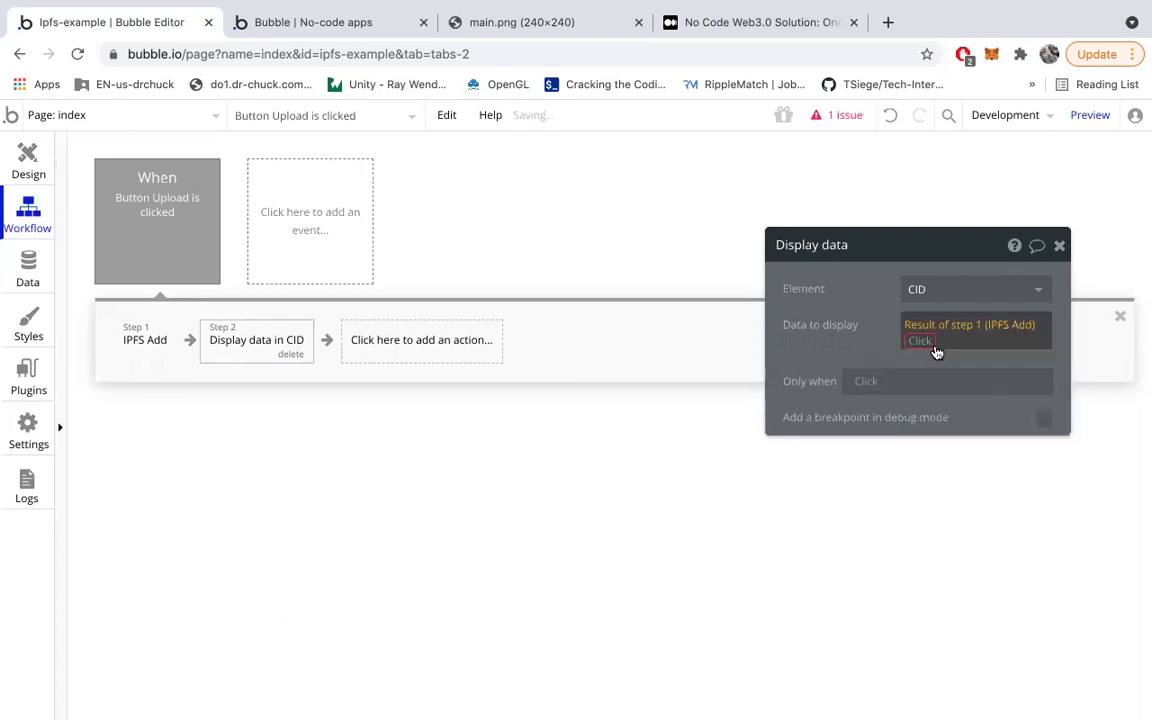
pyautogui.click(940, 365)
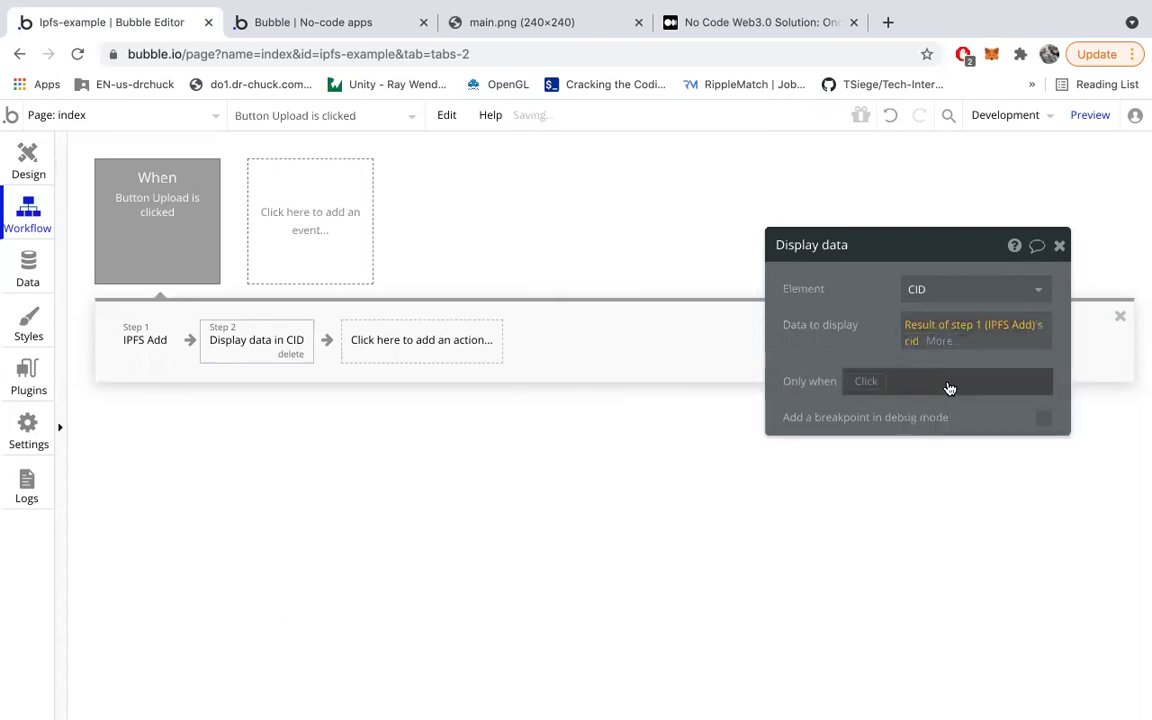
pyautogui.click(902, 487)
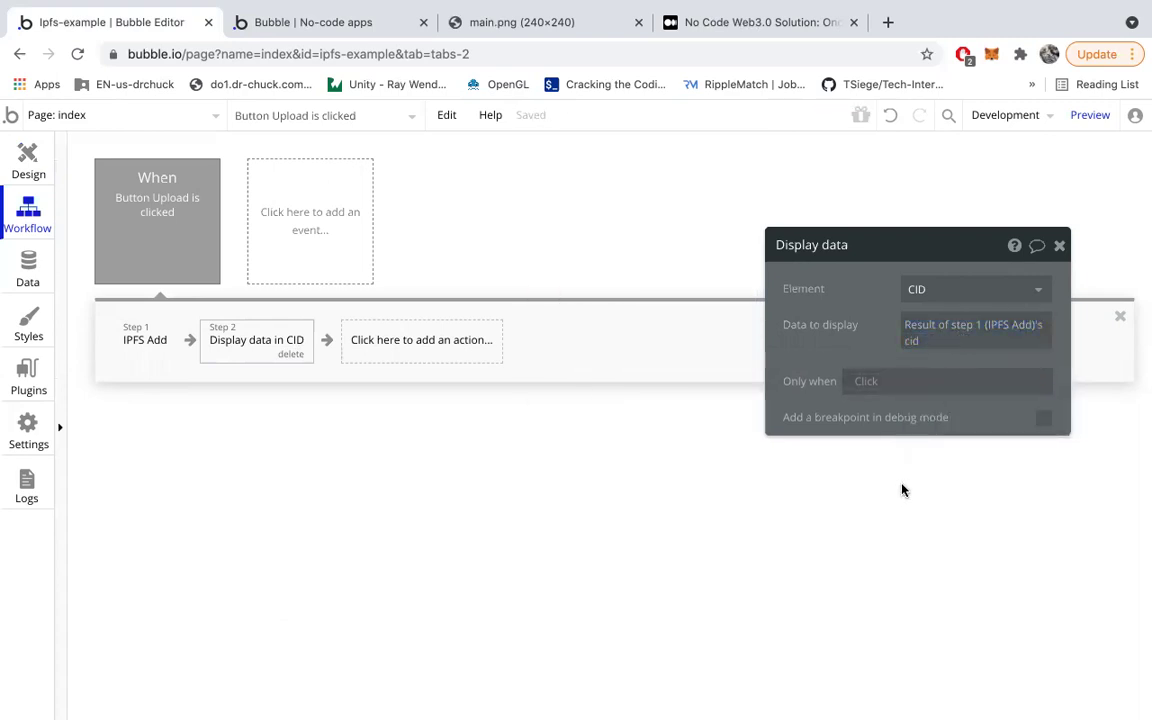
# - Add another Display data action that shows the ipfs_uri from step 1 (IPFS Add) in the IPFS group
pyautogui.click(422, 350)
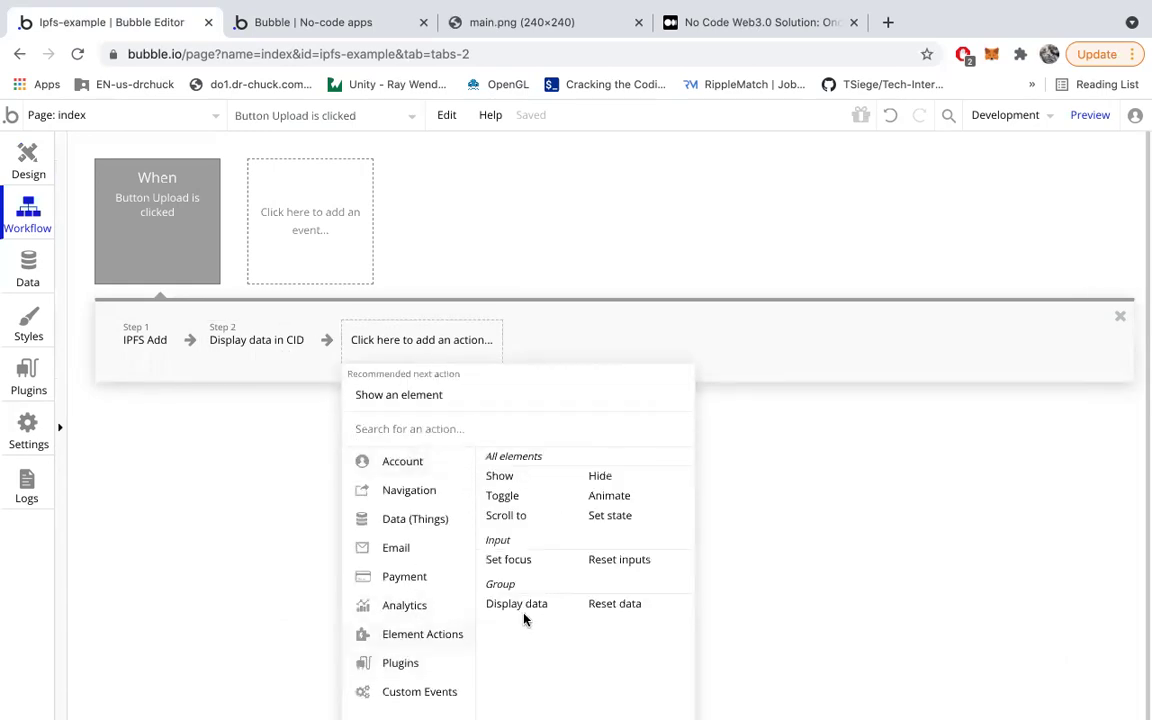
pyautogui.click(533, 606)
pyautogui.click(977, 291)
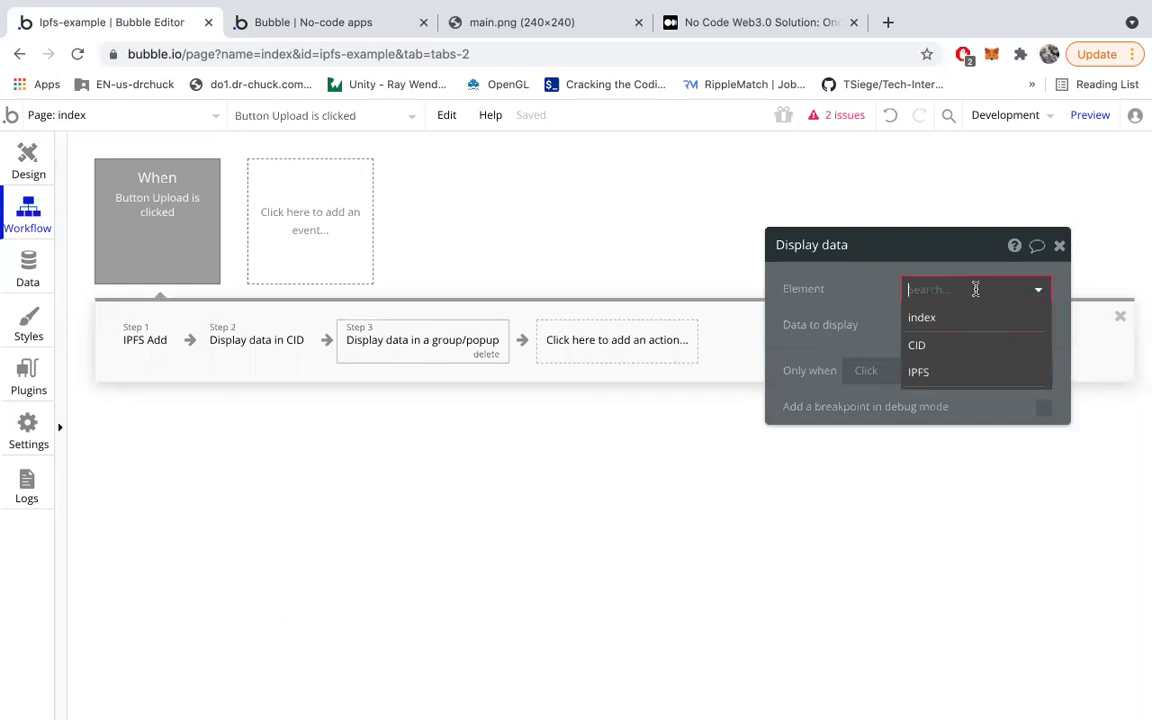
pyautogui.click(920, 372)
pyautogui.click(928, 330)
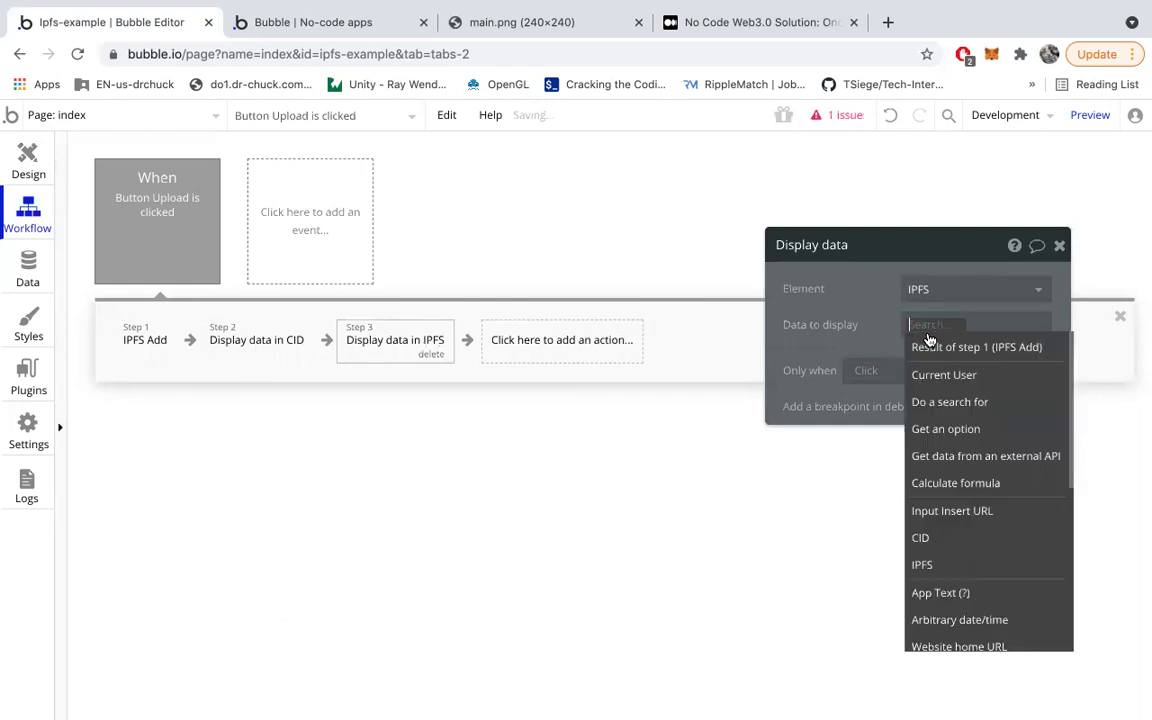
pyautogui.click(928, 354)
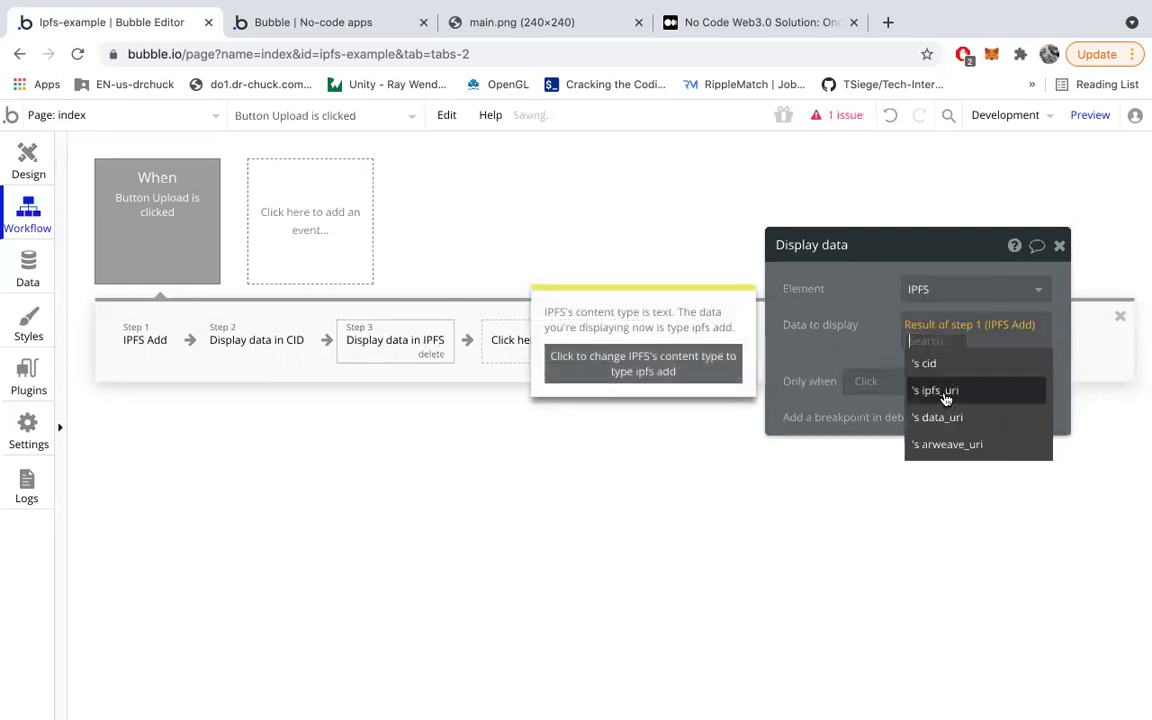
pyautogui.click(944, 391)
pyautogui.click(840, 472)
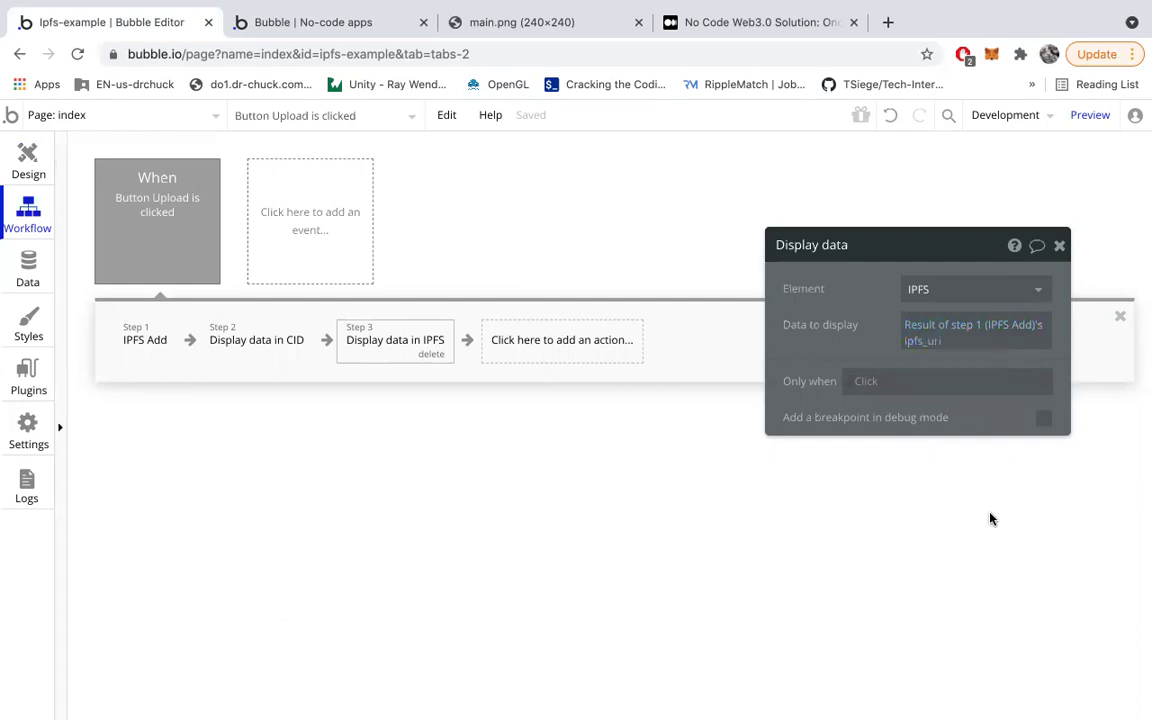
pyautogui.click(300, 23)
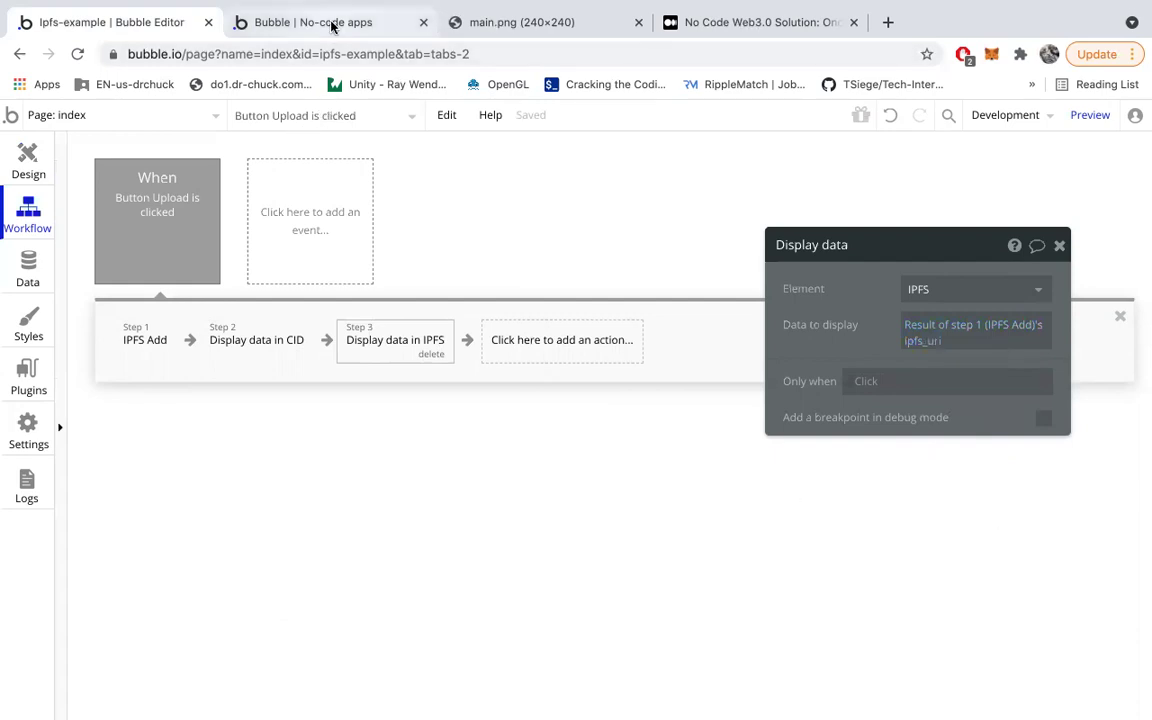
pyautogui.click(74, 55)
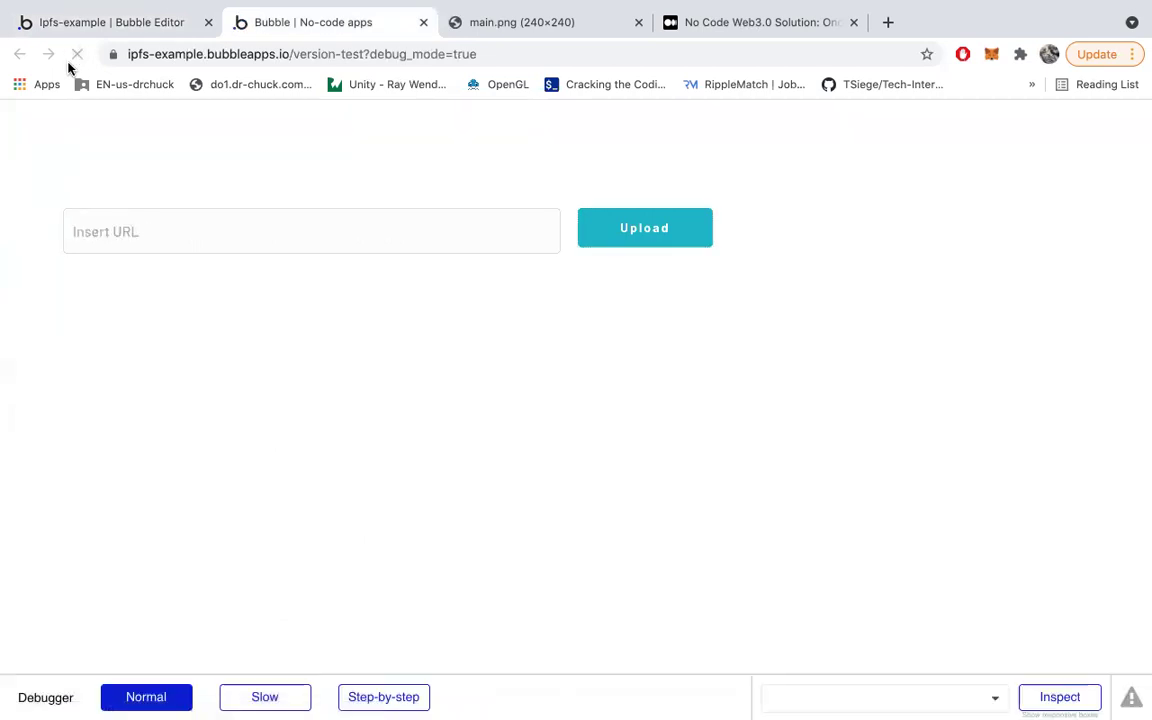
pyautogui.click(147, 234)
pyautogui.write('https://stickershop.line-scdn.net/stickershop/v1/product/8543/LINEStorePC/main.png;compress=true')
pyautogui.click(596, 246)
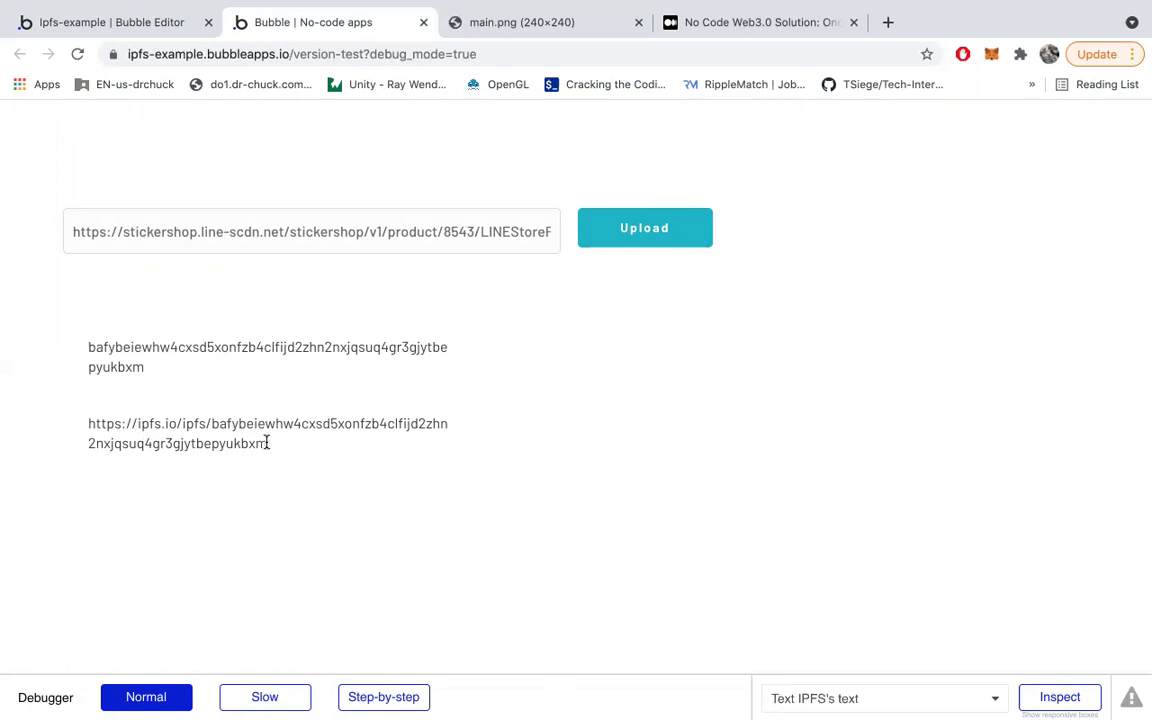
# - Copy the IPFS link shown below the CID and open it in a new browser tab
pyautogui.moveTo(269, 443); pyautogui.dragTo(87, 422)
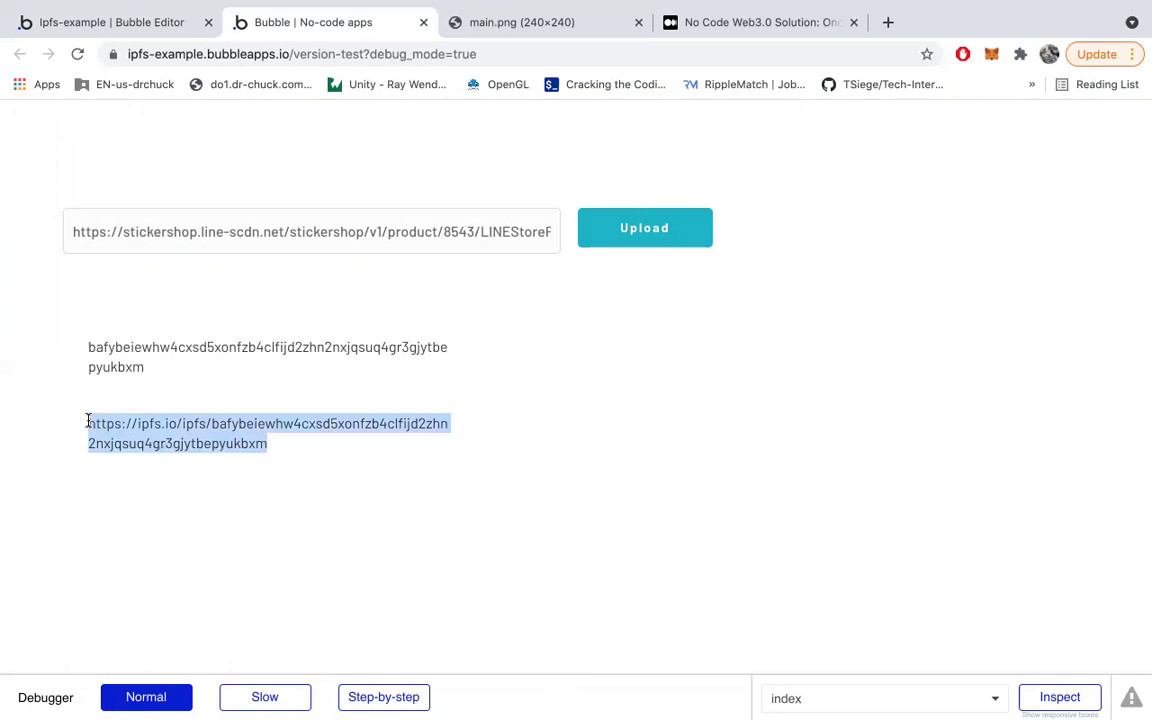
pyautogui.click(886, 22)
pyautogui.write('https://ipfs.io/ipfs/bafybeiewhw4cxsd5xonfzb4clfijd2zhn2nxjqsuq4gr3gjytbepyukbxm')
pyautogui.press('Return')
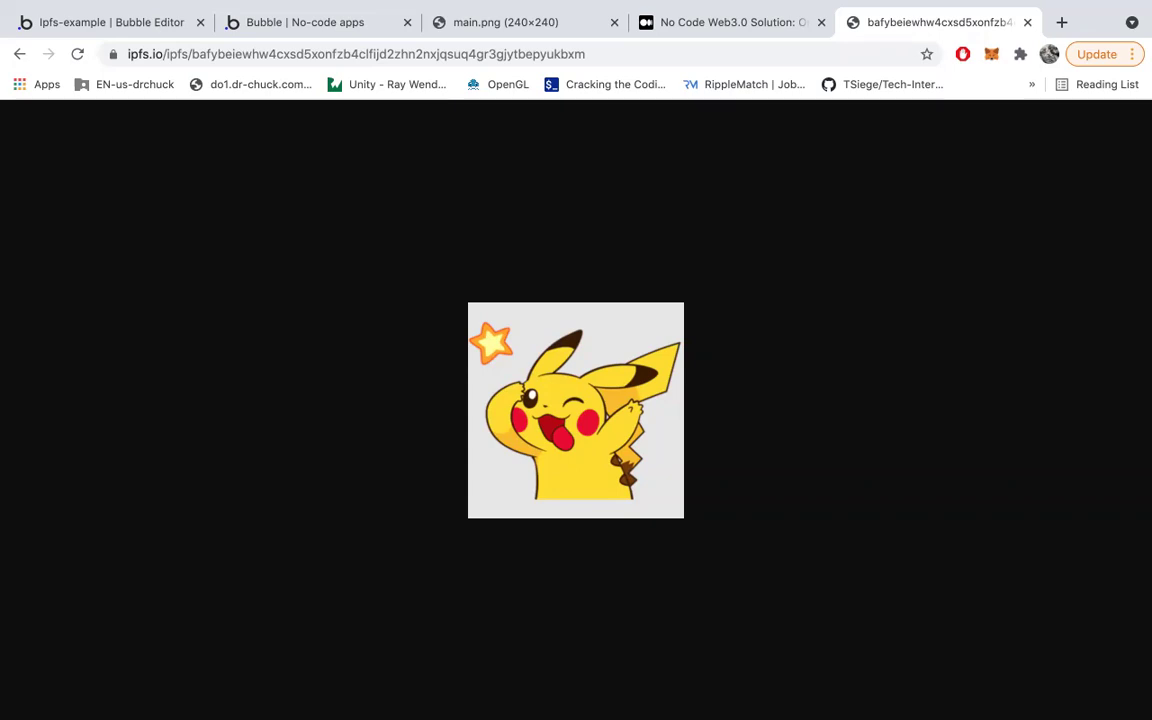
# - Switch to the Medium article "No Code Web3.0 Solution: One-Click IPFS Integration" and view its opening section
pyautogui.click(731, 27)
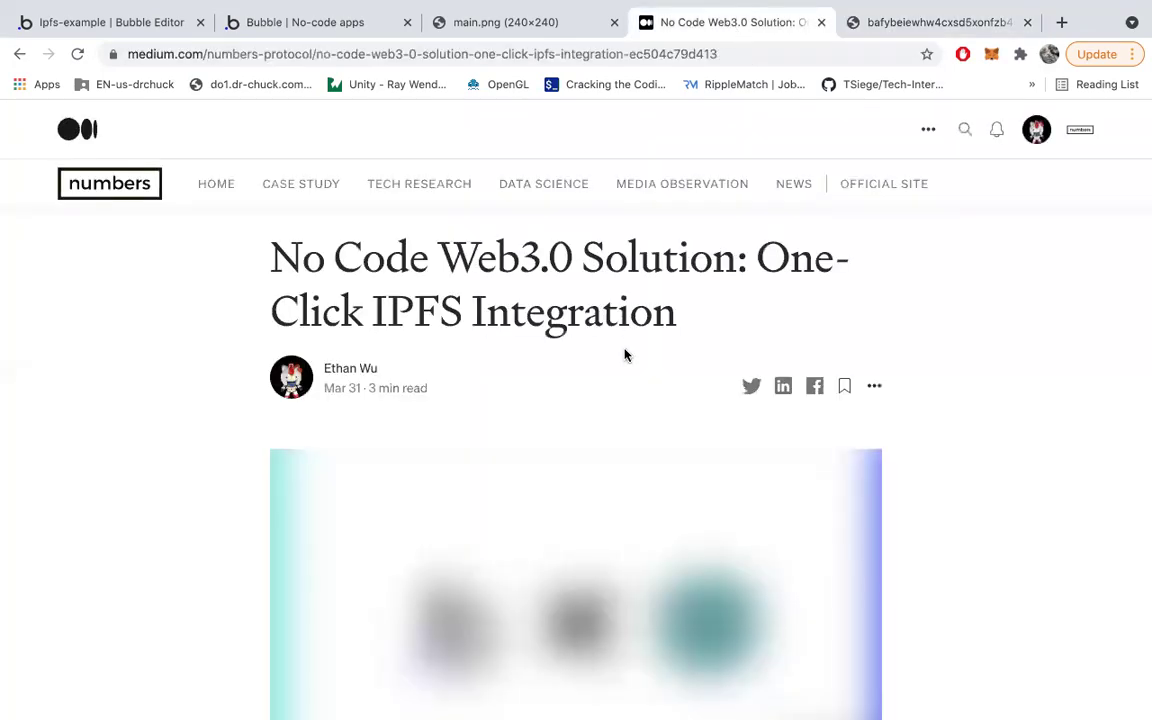
pyautogui.scroll(-2, 622, 380)
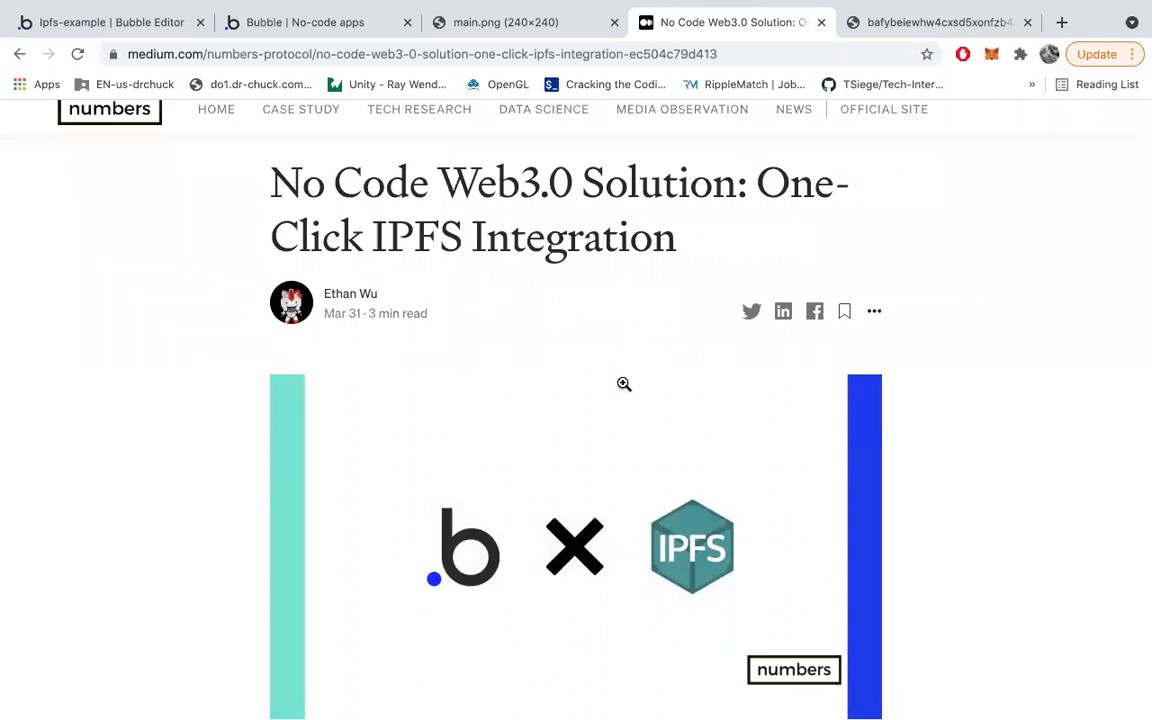
pyautogui.moveTo(661, 8)
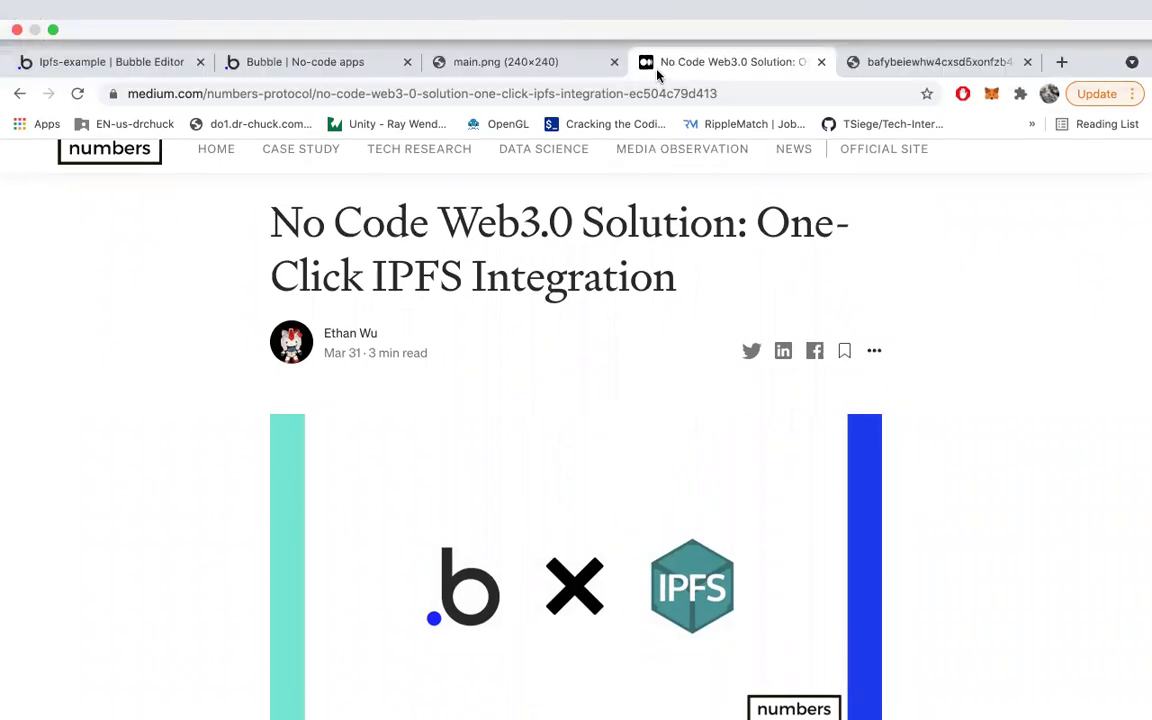